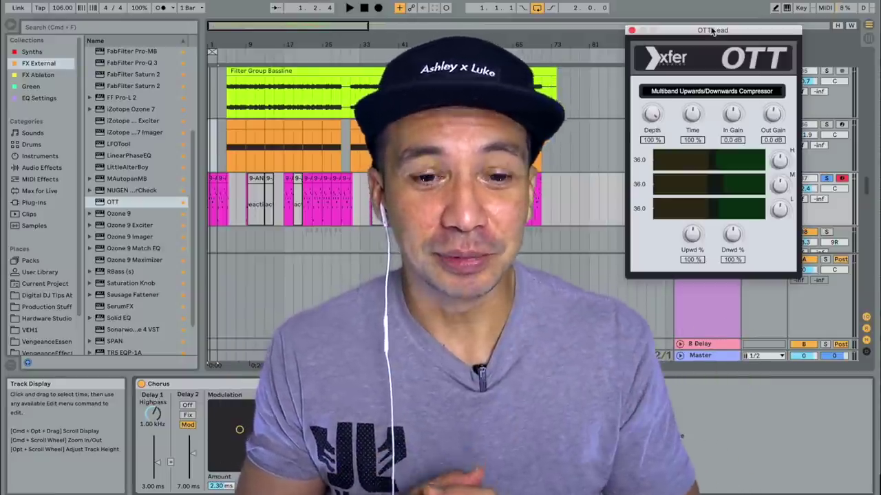
Step: Play the lead with OTT bypassed and with it active to compare the sound
click(332, 384)
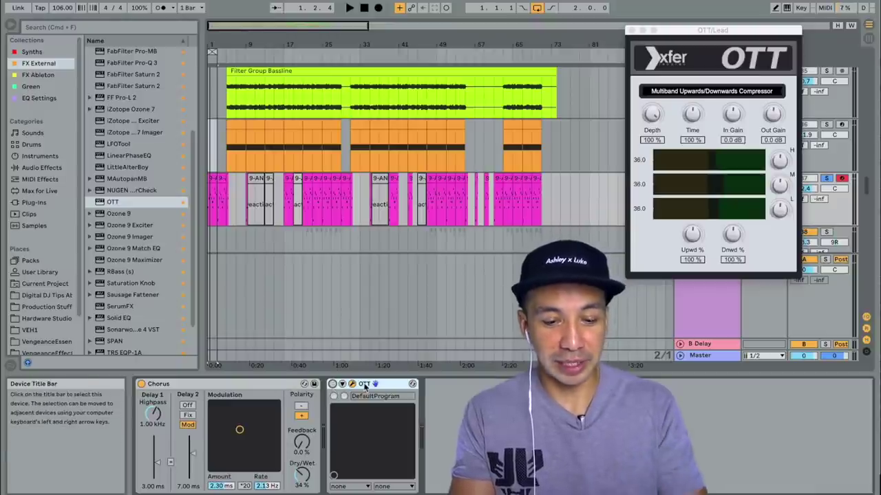
key(space)
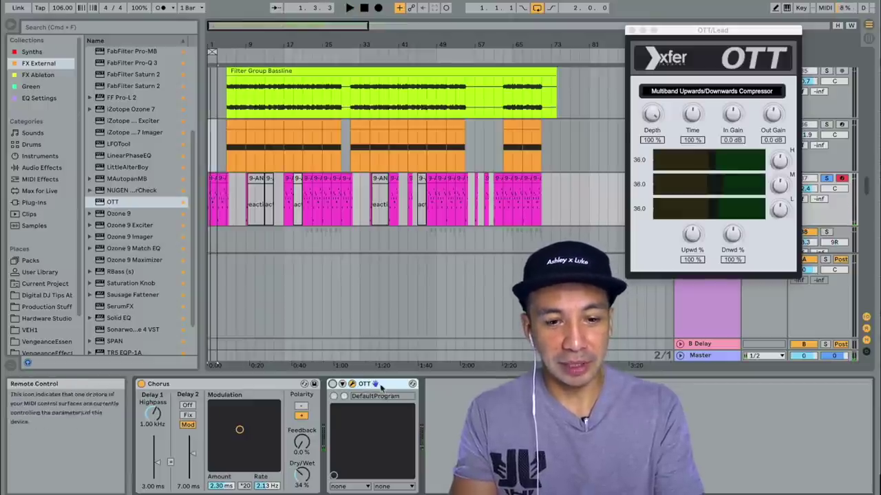
click(332, 385)
key(space)
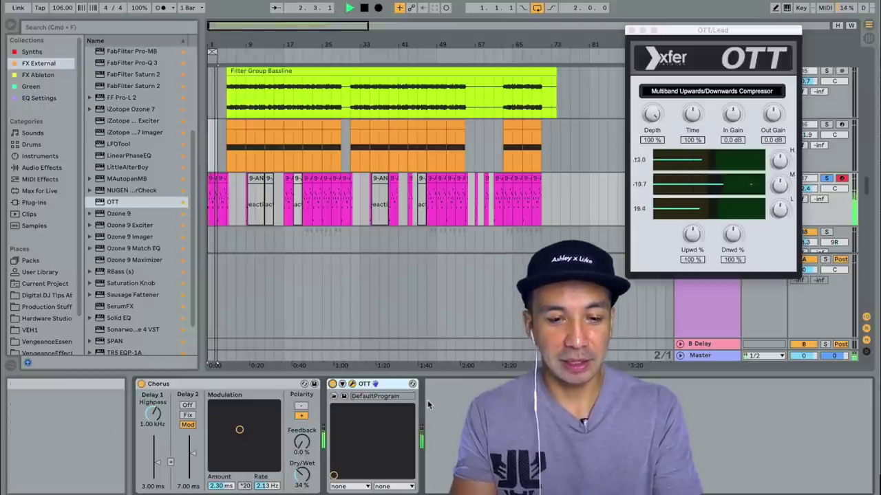
key(space)
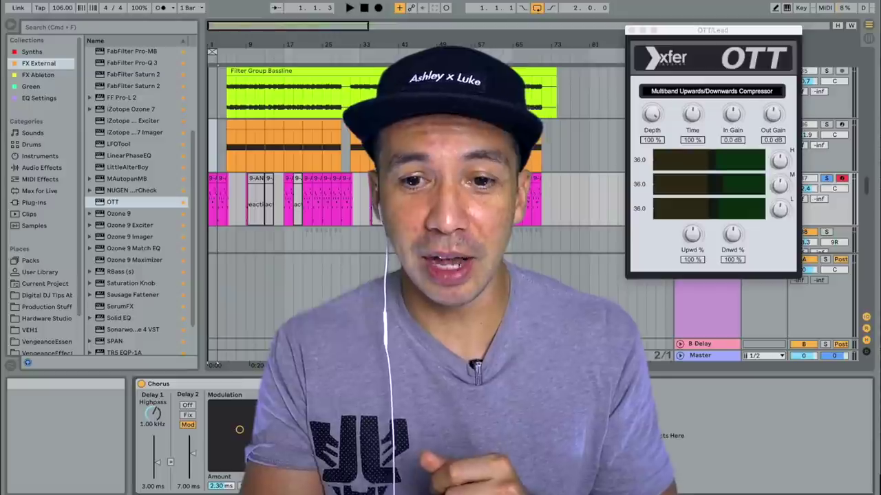
Step: Set OTT's Depth to 55 % and its Out Gain to 8.2 dB while the lead plays
click(653, 113)
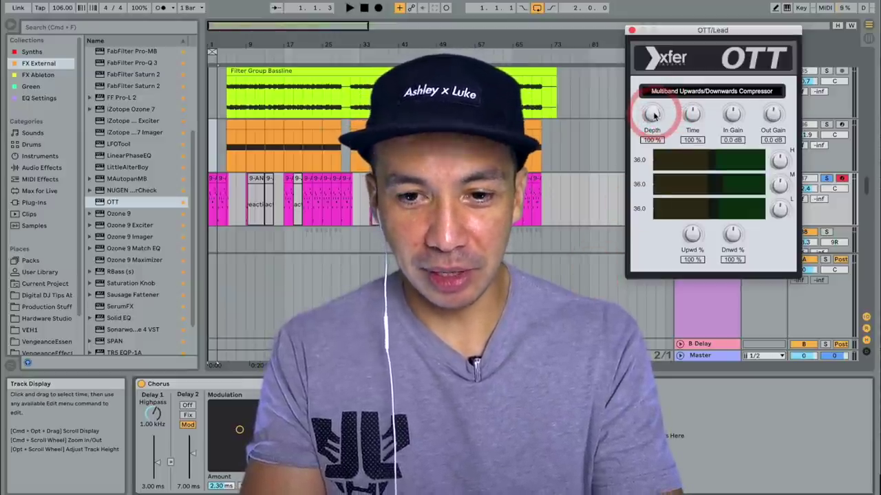
key(space)
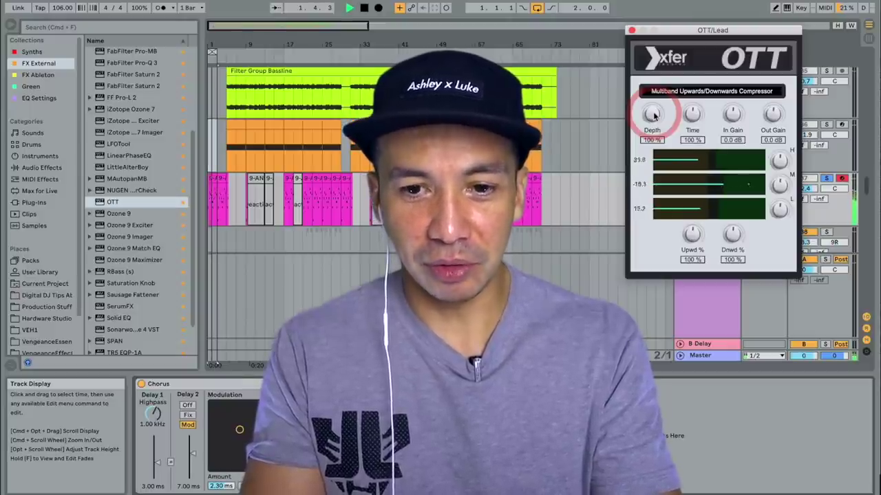
drag(652, 114, 640, 156)
click(772, 114)
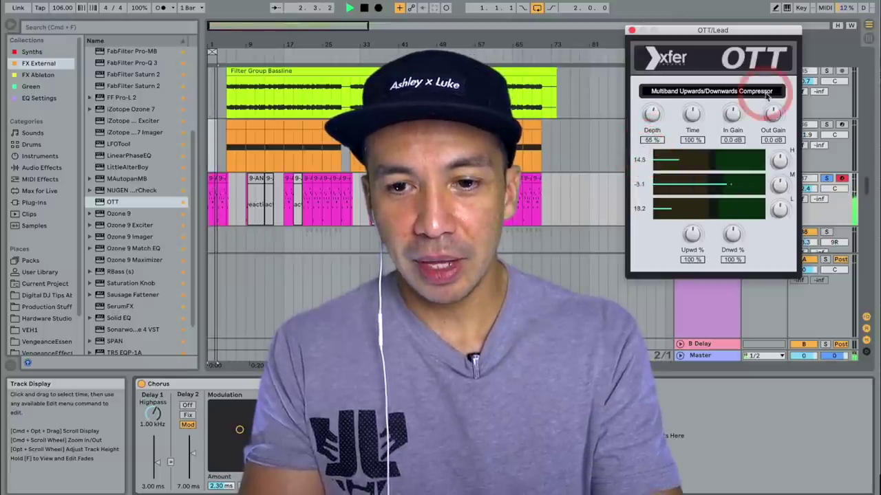
drag(772, 114, 771, 103)
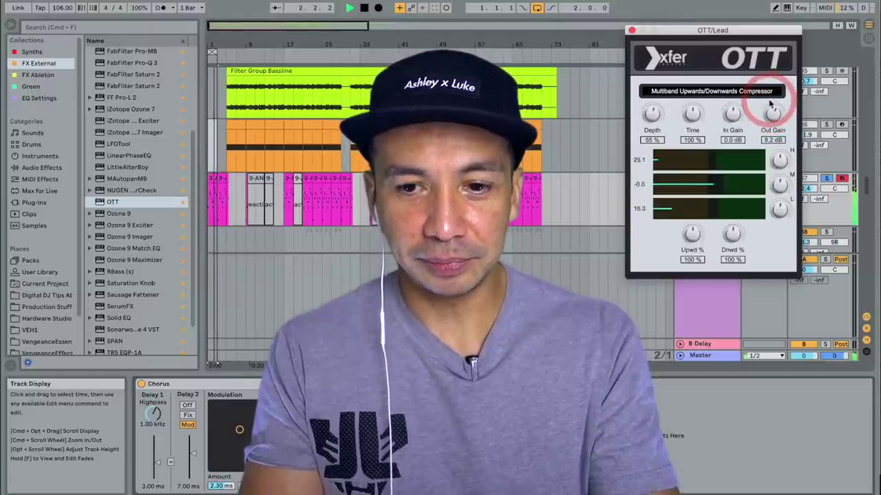
key(space)
click(732, 116)
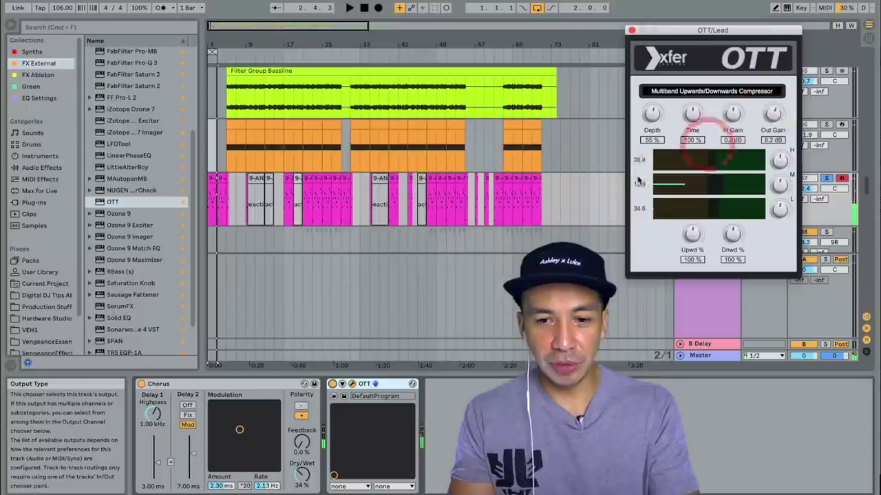
Step: Compare the lead with OTT bypassed and active, and set the Out Gain to 6.3 dB
click(333, 384)
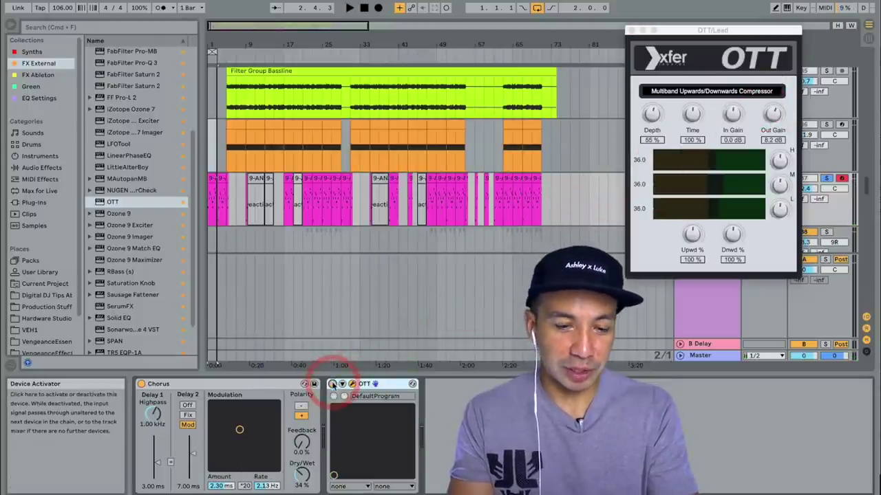
key(space)
click(646, 220)
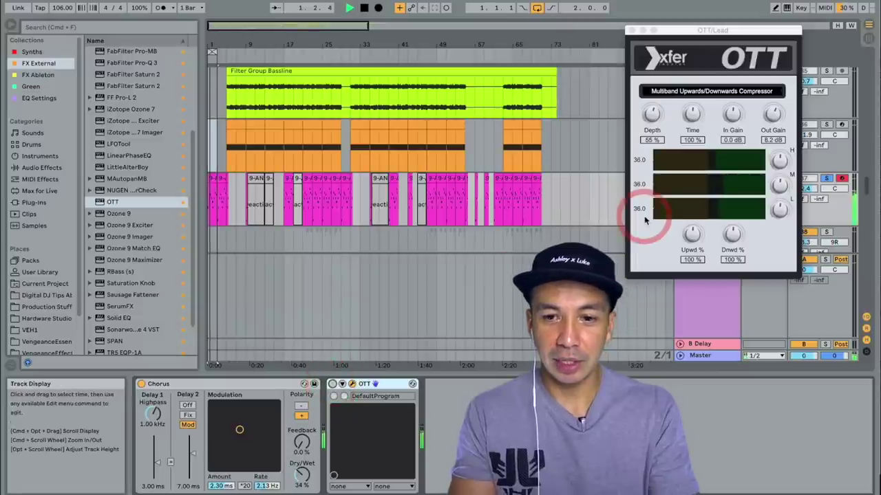
click(332, 384)
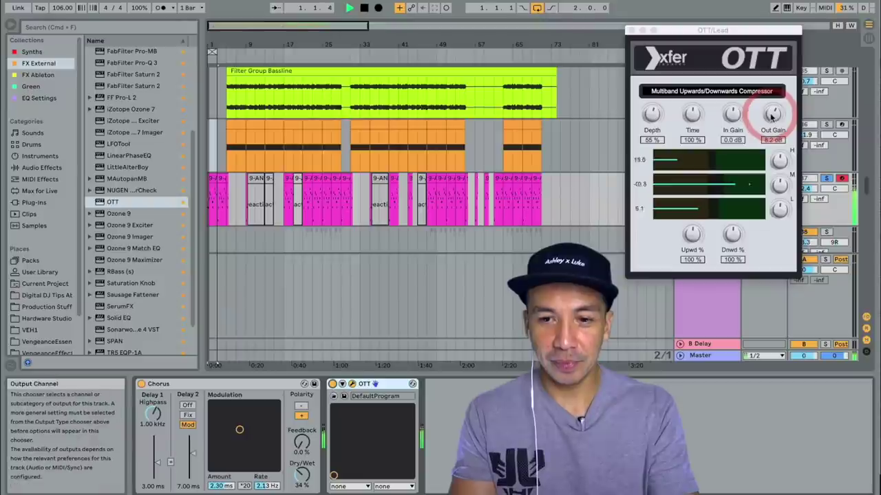
click(772, 116)
drag(772, 115, 771, 117)
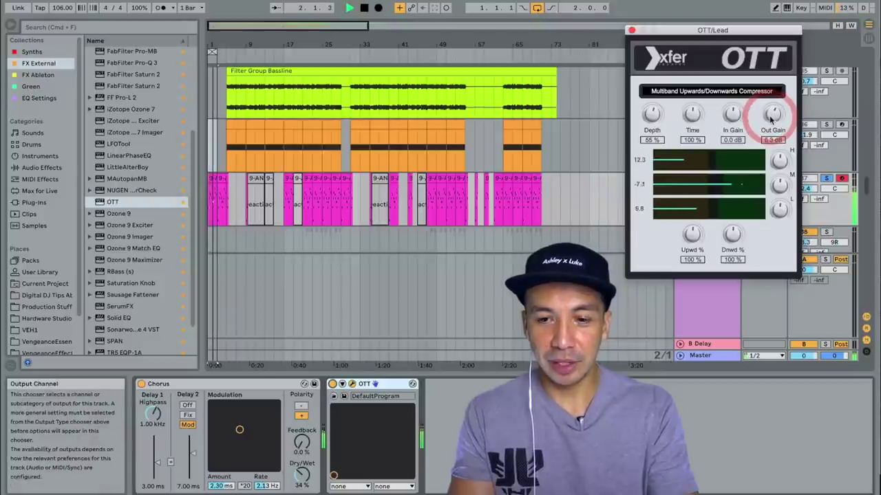
Step: Adjust OTT's band gains during playback, raising the high band and slightly lowering the low band
click(778, 160)
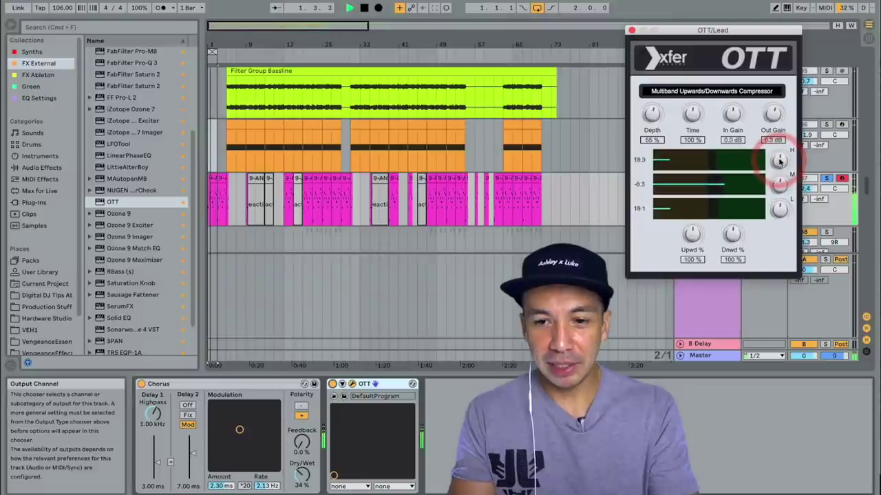
click(780, 141)
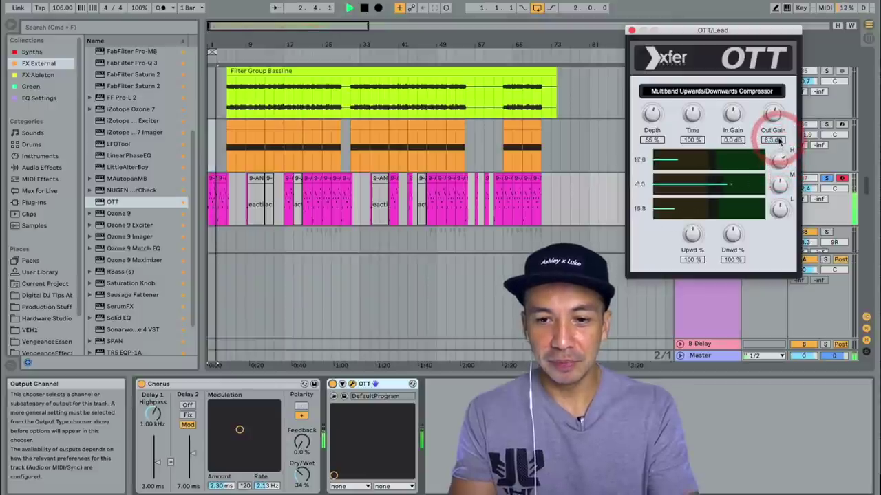
click(779, 184)
click(780, 209)
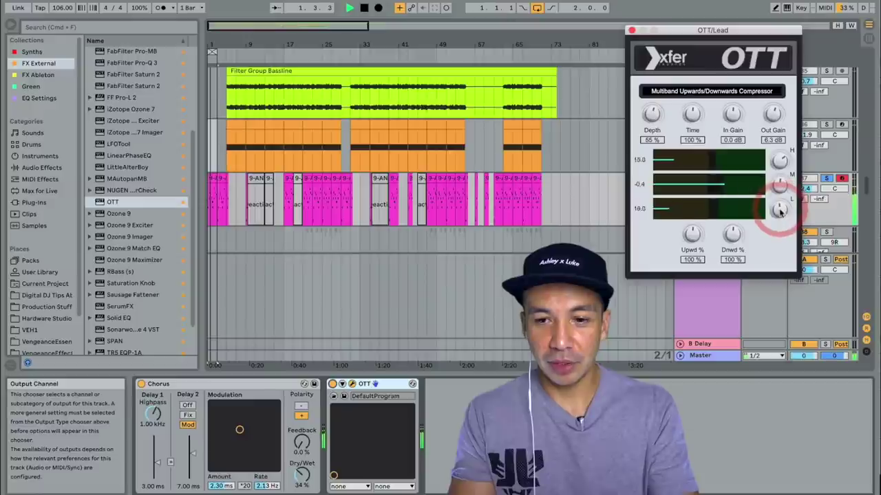
click(780, 182)
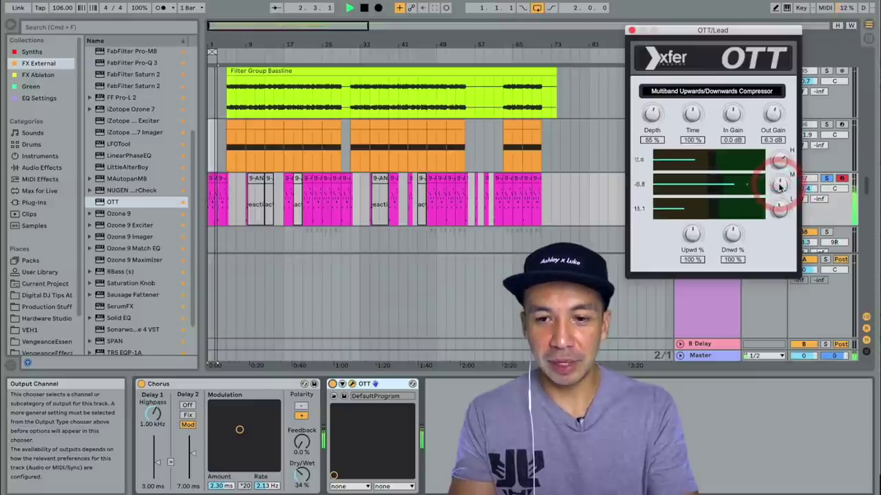
key(space)
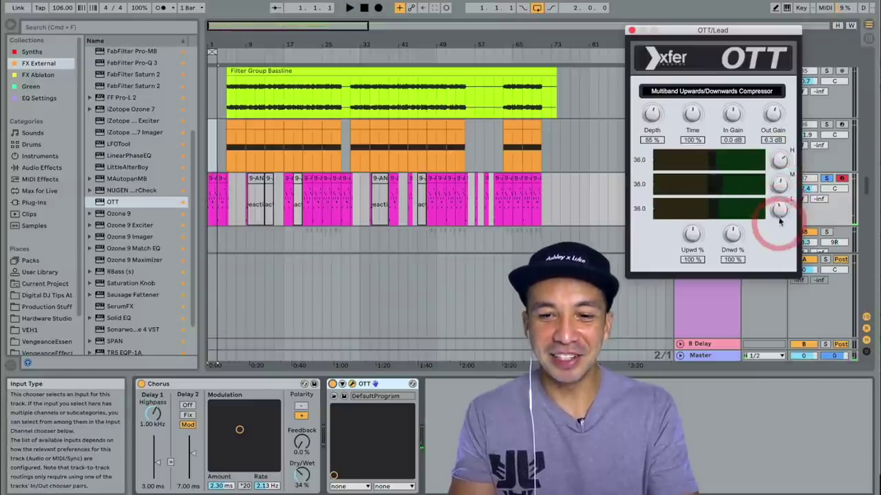
click(779, 161)
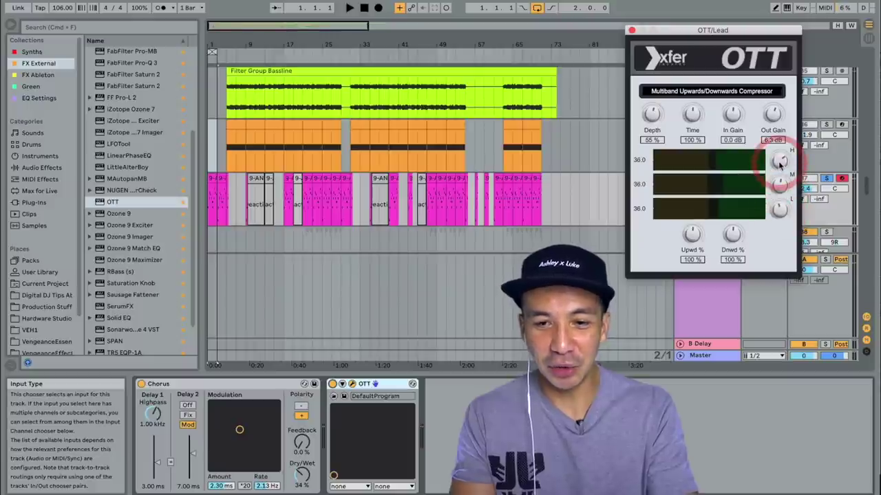
Step: Compare the lead with OTT bypassed and active, and fine-tune the high-band gain
click(332, 384)
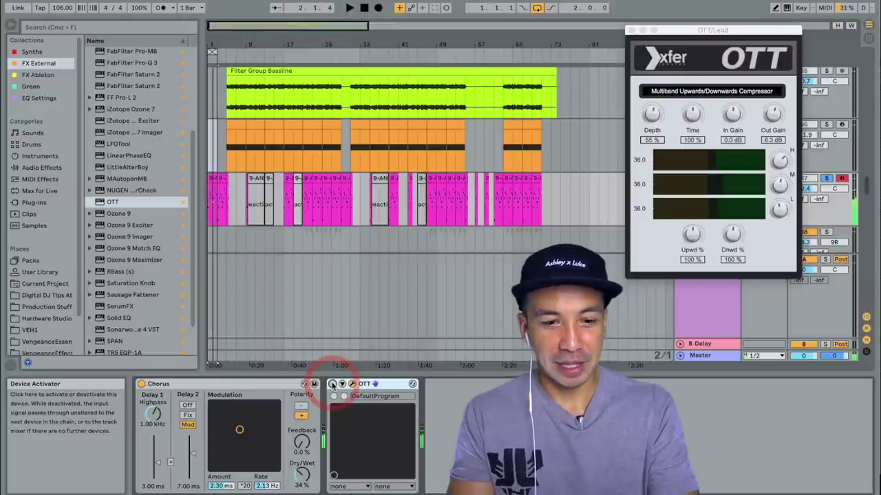
click(333, 384)
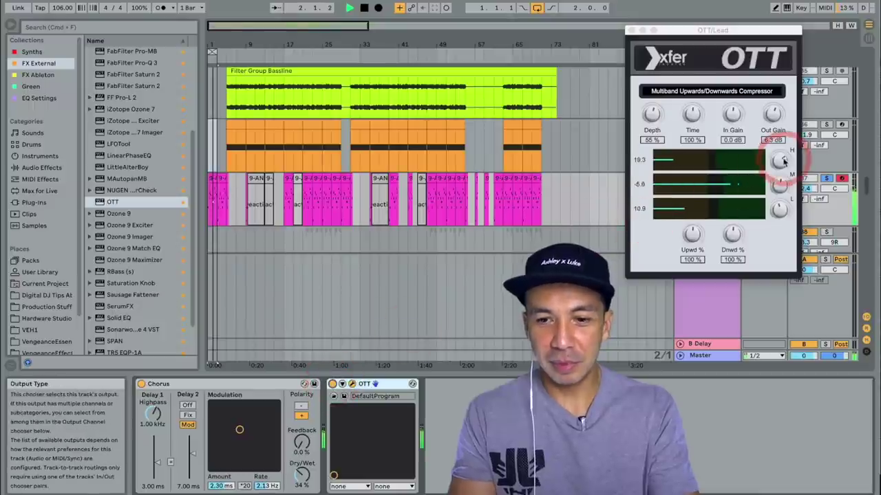
click(779, 157)
drag(780, 153, 769, 159)
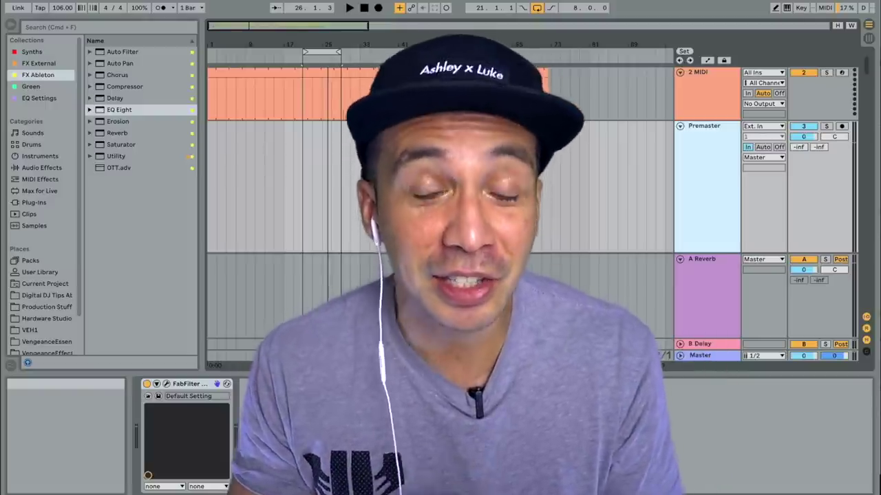
click(230, 105)
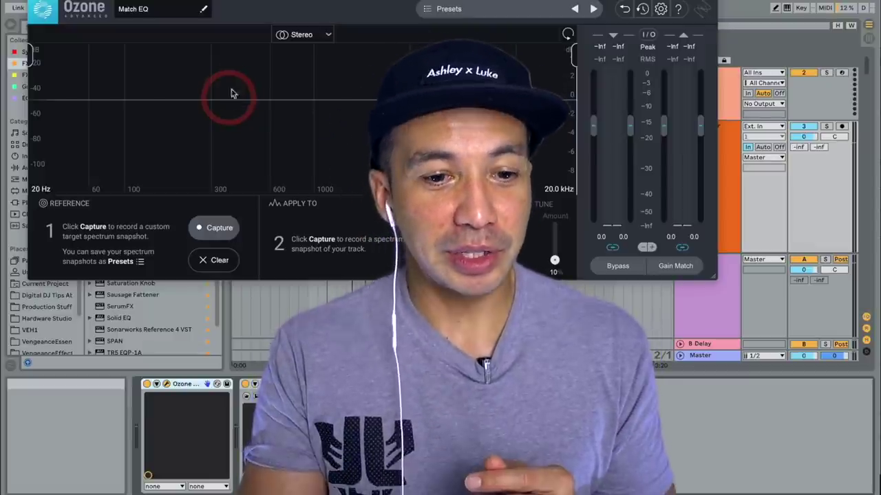
click(219, 228)
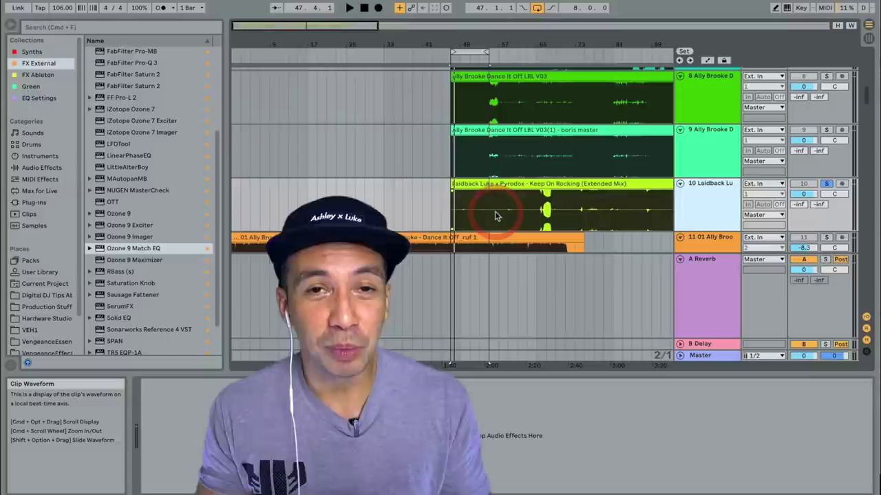
Step: Add Ozone 9 Match EQ to the Keep On Rocking track and capture its playback as the reference spectrum
click(242, 351)
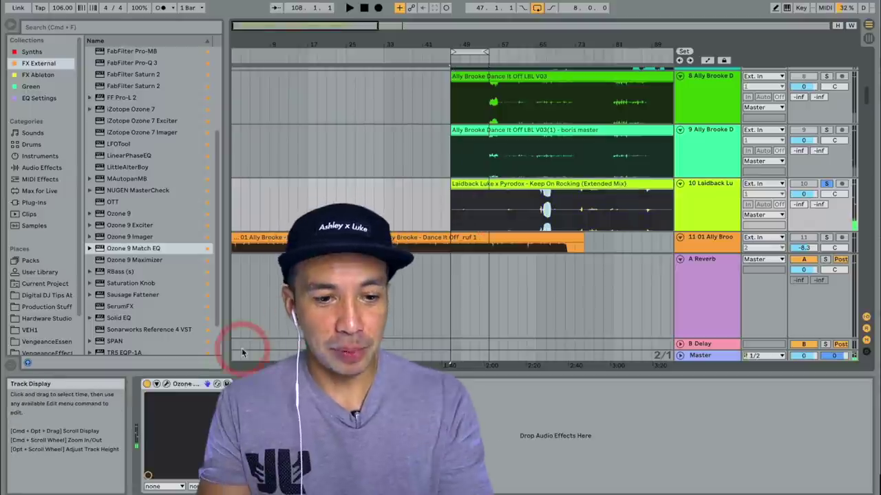
click(166, 384)
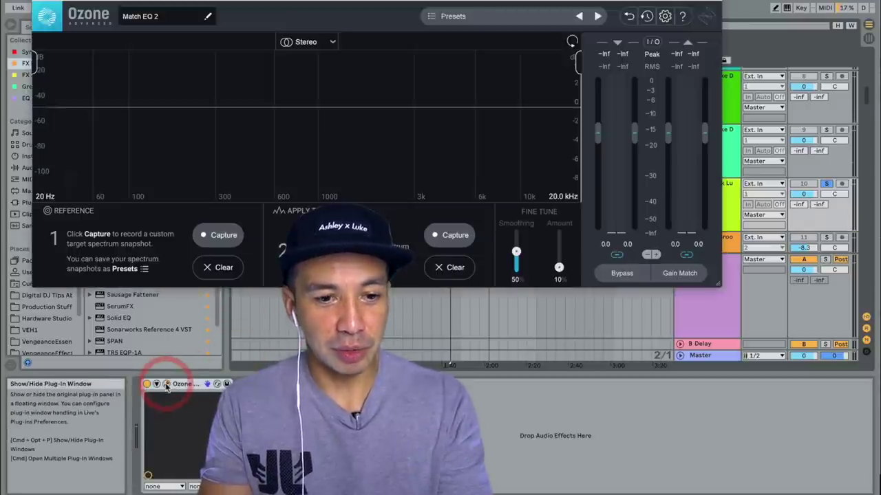
click(222, 236)
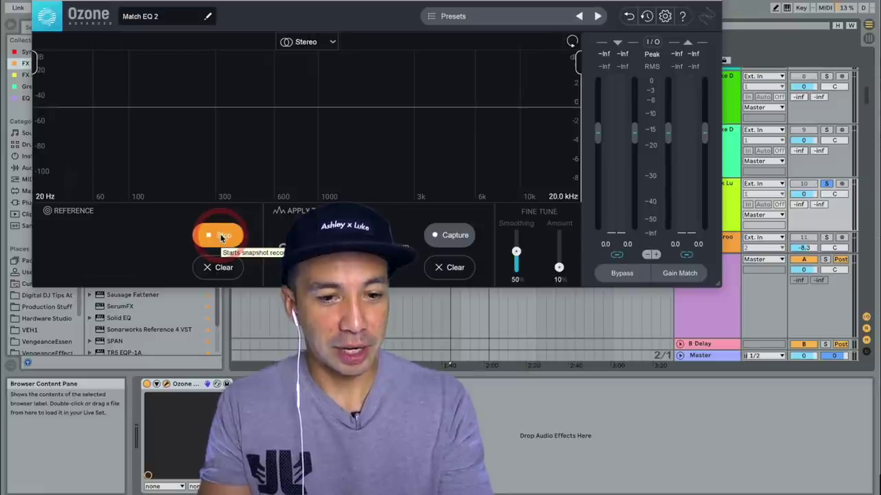
key(space)
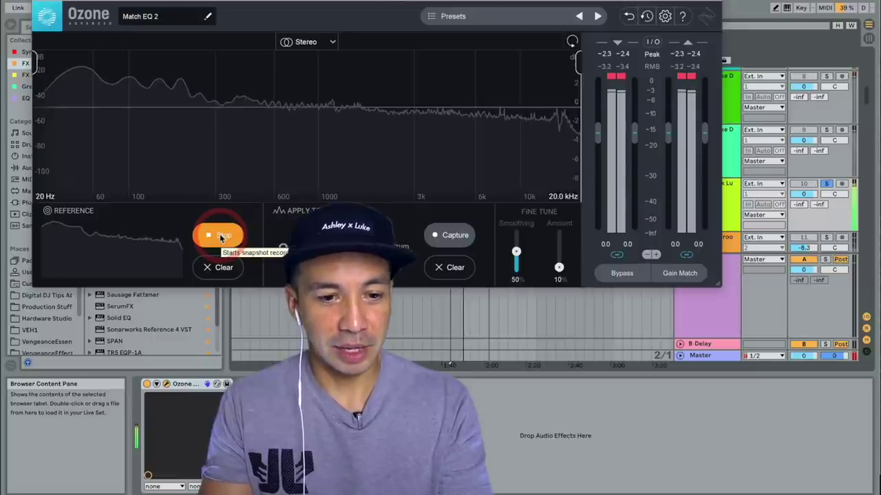
click(222, 236)
key(space)
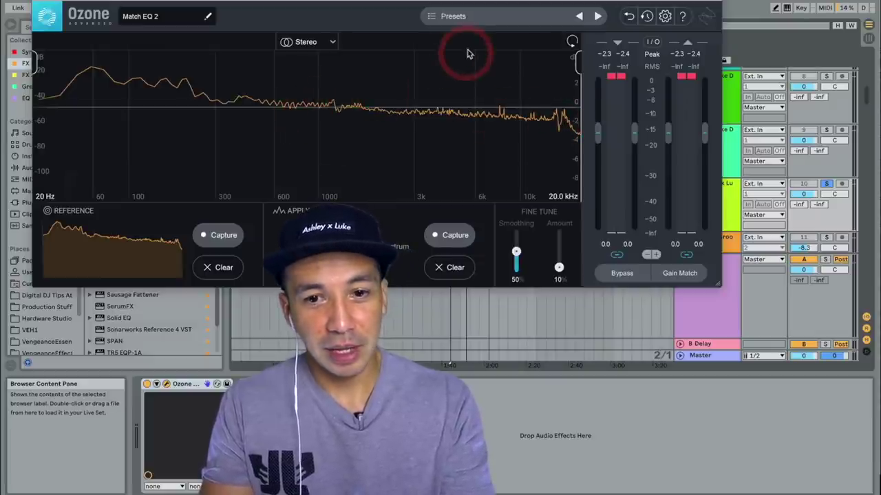
Step: Save the captured reference as a Match EQ preset named Pyrodox 2 and close the plug-in window
click(472, 19)
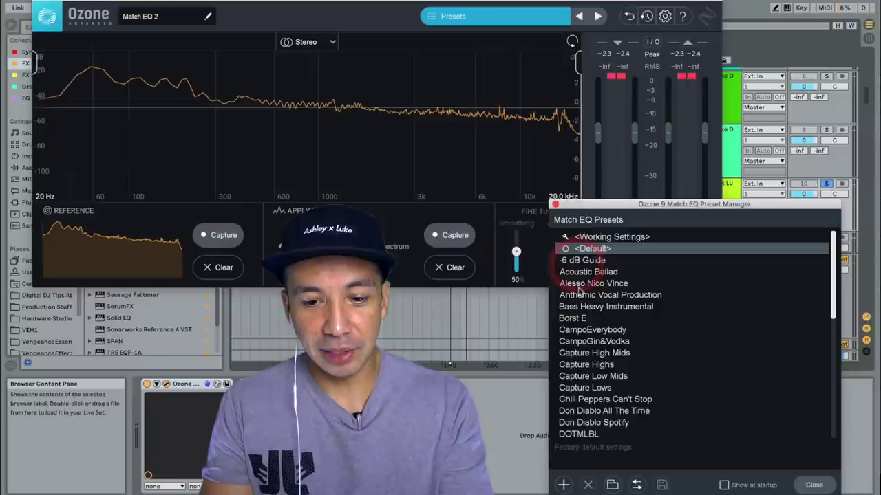
click(563, 486)
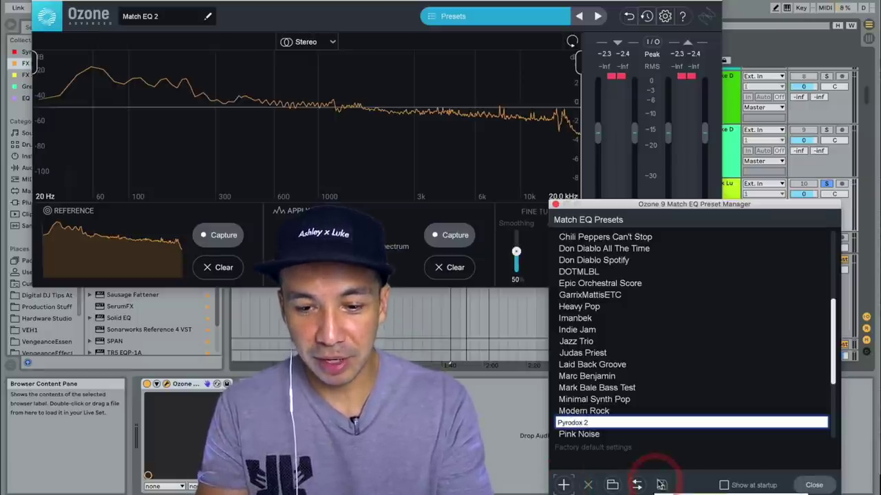
click(662, 486)
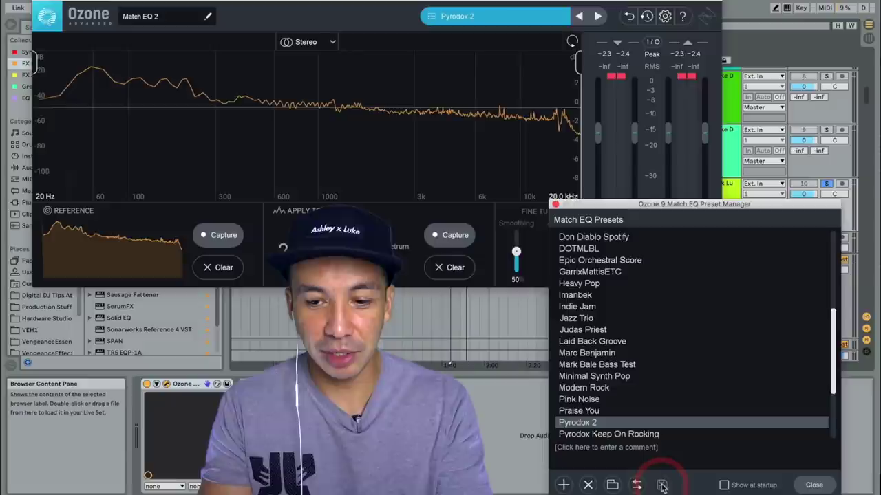
click(813, 486)
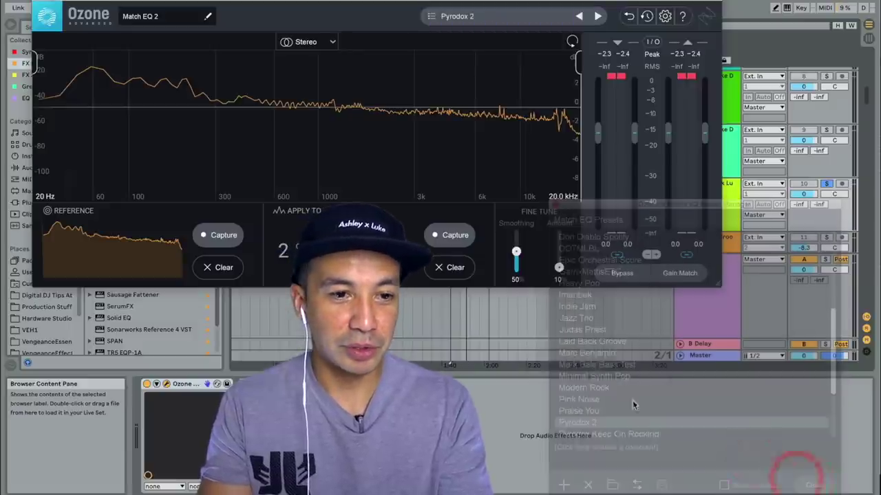
click(41, 3)
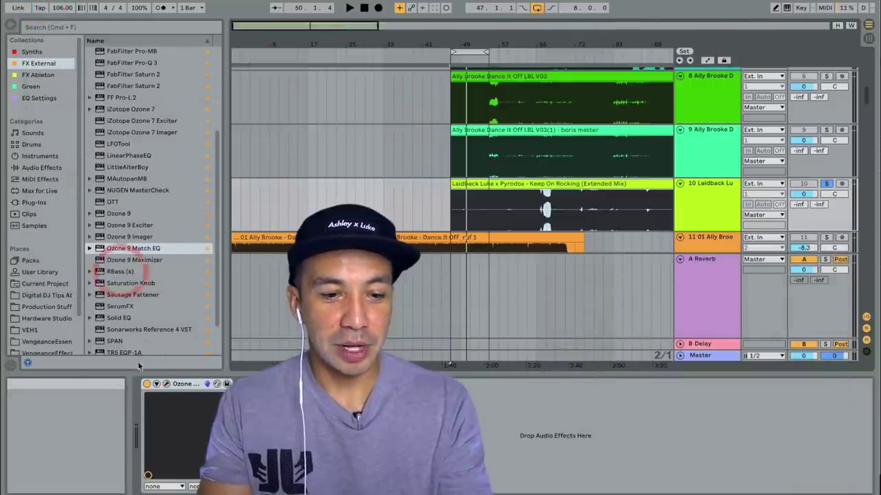
Step: Show the Premaster track's device chain and check its Ozone 9 Match EQ plug-in window
click(703, 192)
scroll(701, 194, up, 8)
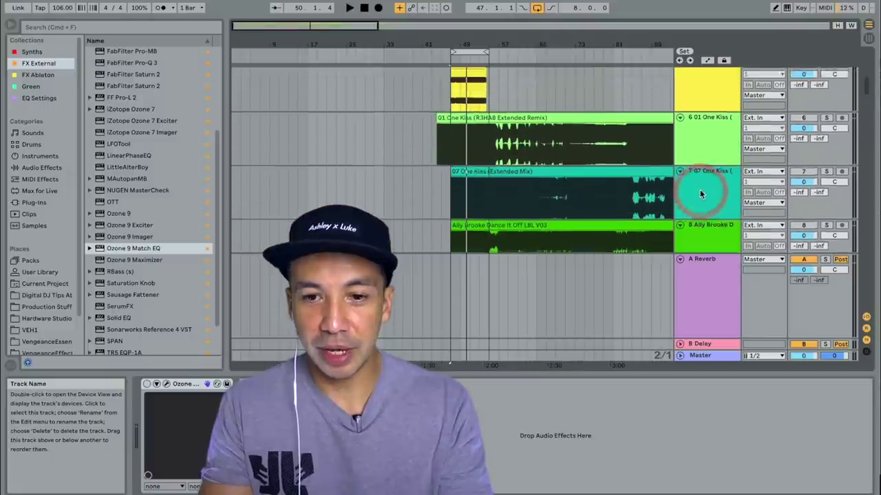
click(699, 191)
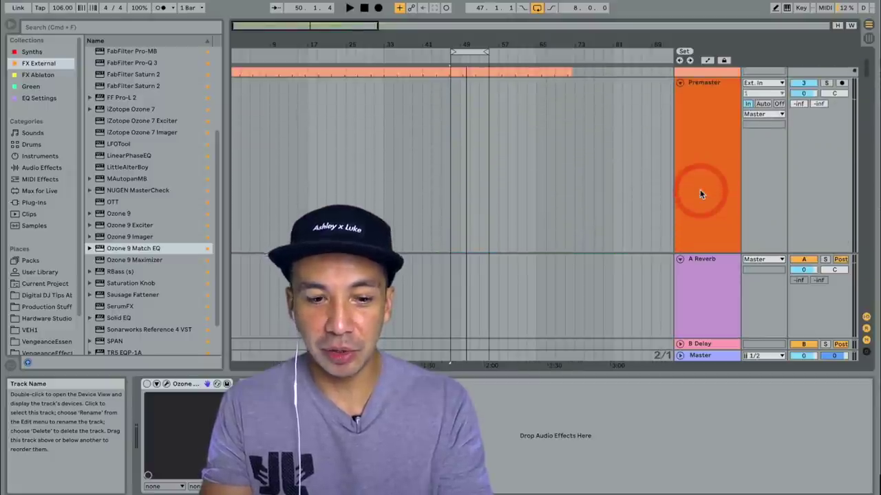
click(425, 356)
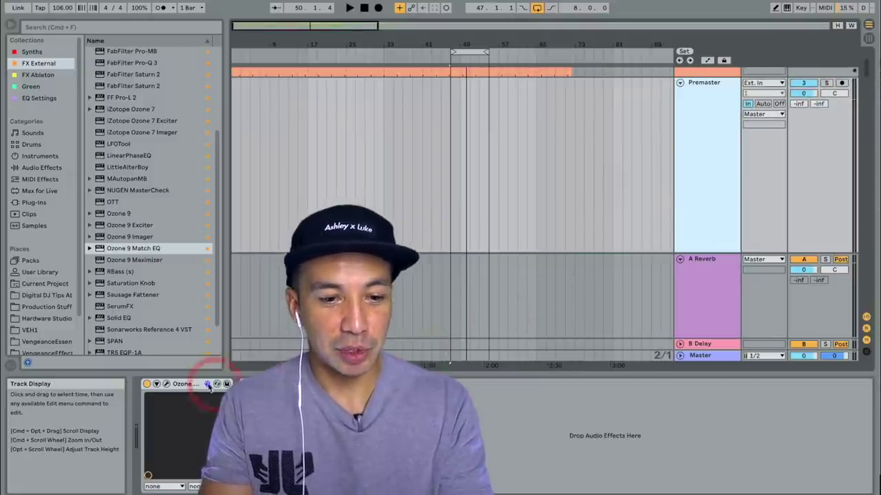
click(166, 384)
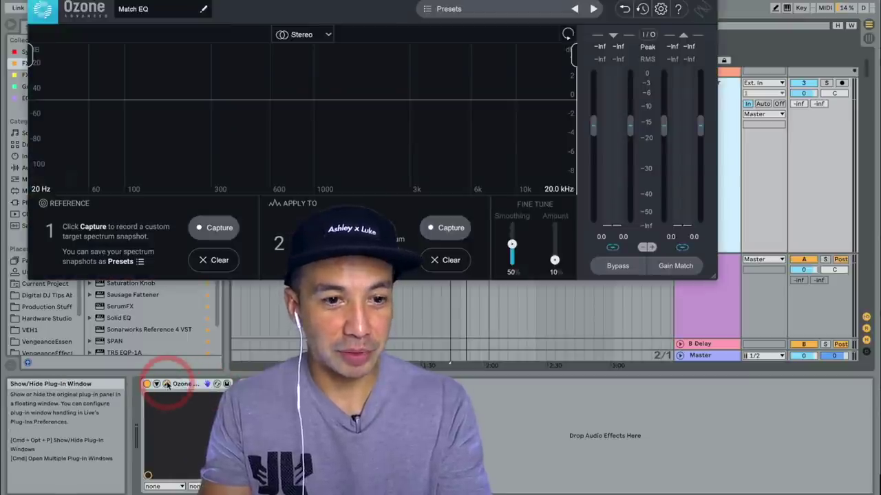
click(166, 383)
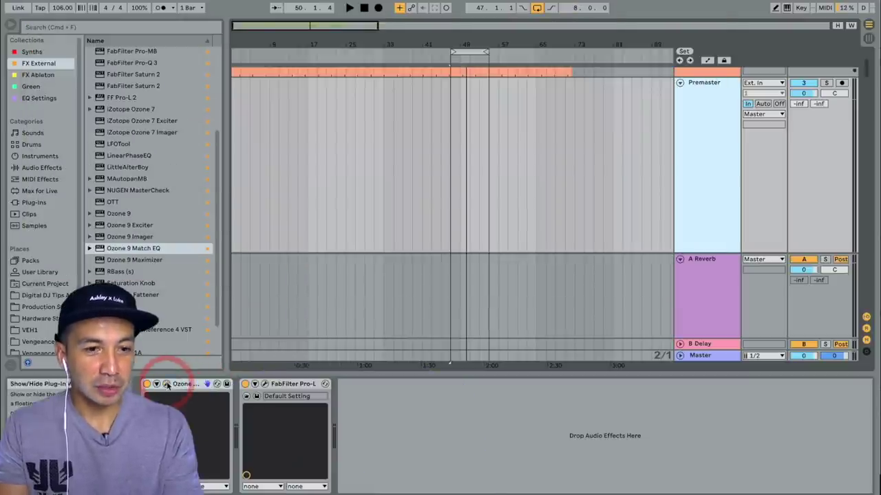
Step: Add EQ Eight and Compressor to the Premaster track between Ozone 9 Match EQ and FabFilter Pro-L
click(48, 75)
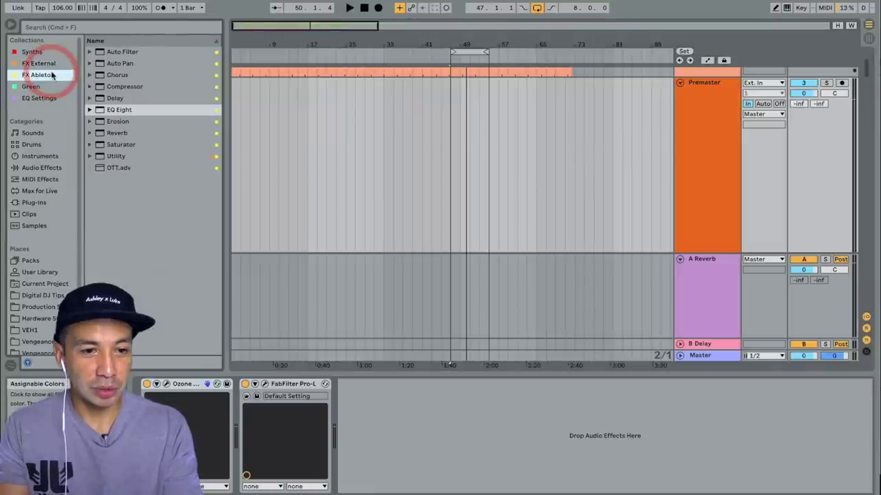
drag(111, 110, 236, 402)
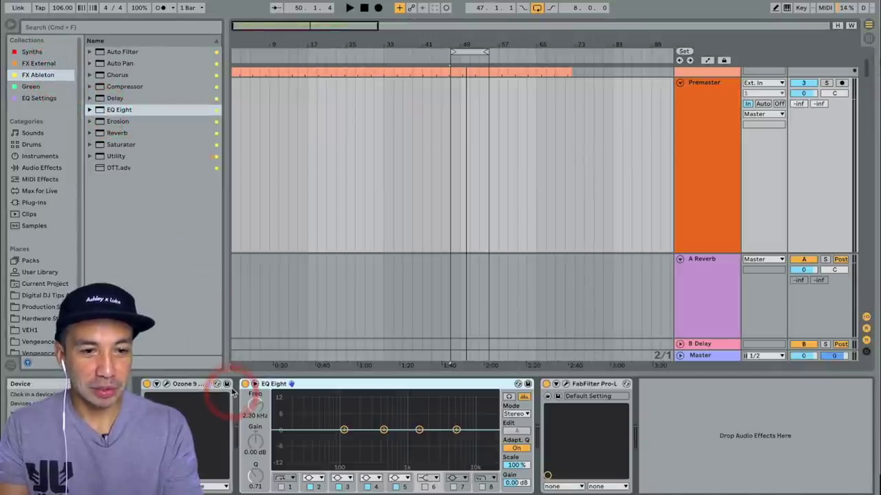
click(99, 87)
click(521, 448)
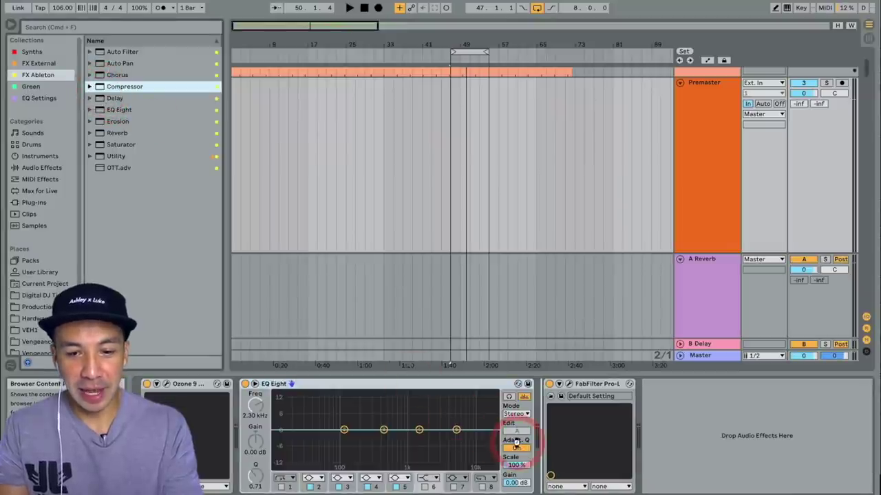
key(Return)
click(236, 405)
Step: Place Ozone 9 Match EQ directly after the Compressor on the Premaster track and show its plug-in window
click(184, 383)
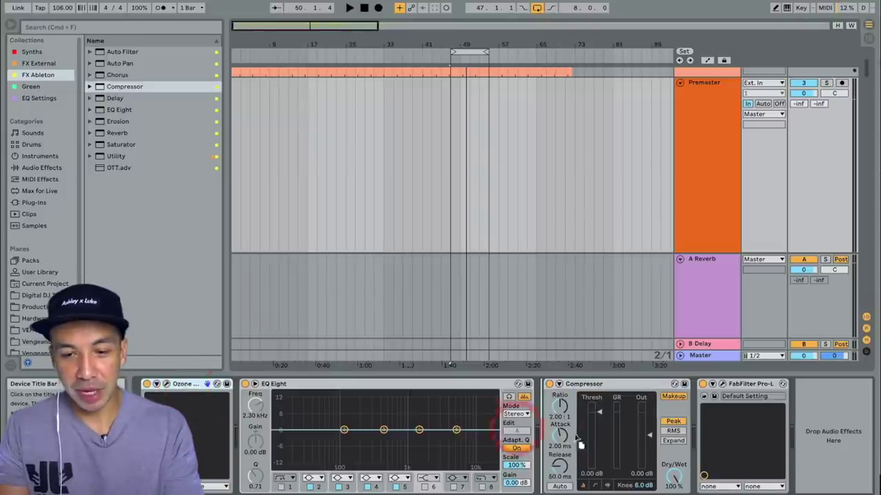
drag(650, 435, 628, 377)
click(630, 380)
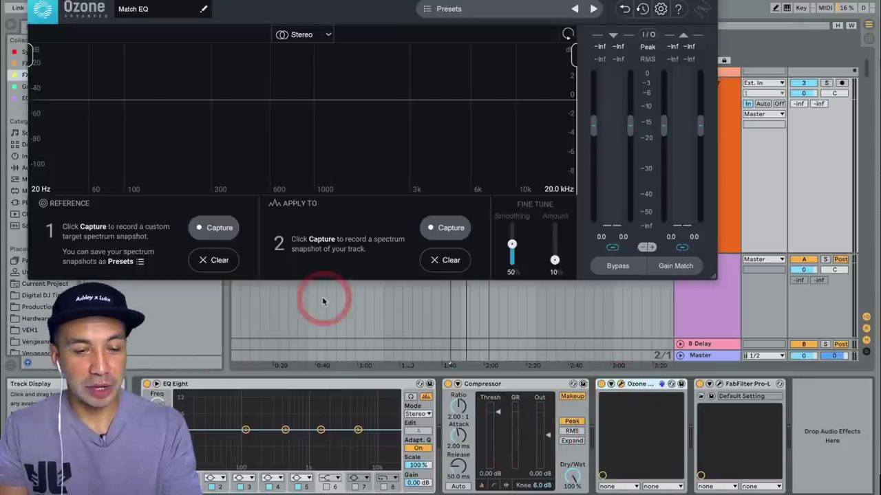
click(468, 40)
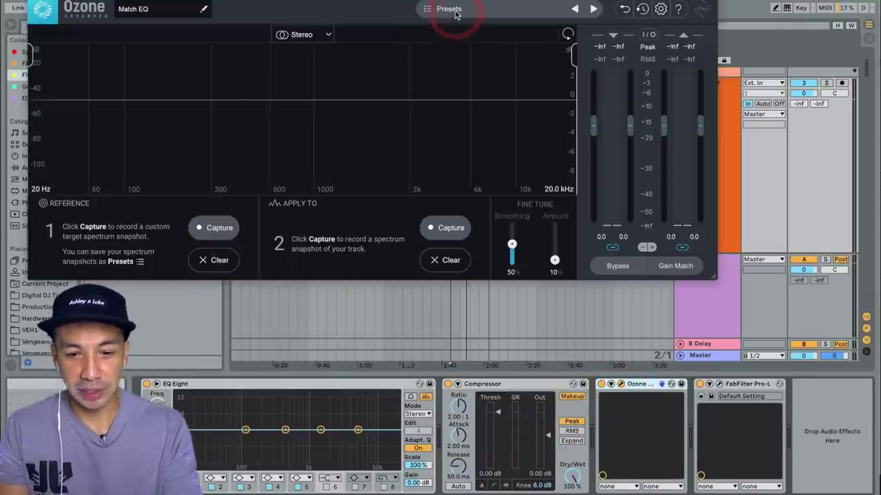
Step: Load the Pyrodox 2 preset in Match EQ as the reference spectrum and close the preset manager
click(456, 11)
scroll(597, 383, down, 2)
scroll(599, 389, down, 9)
scroll(601, 388, down, 6)
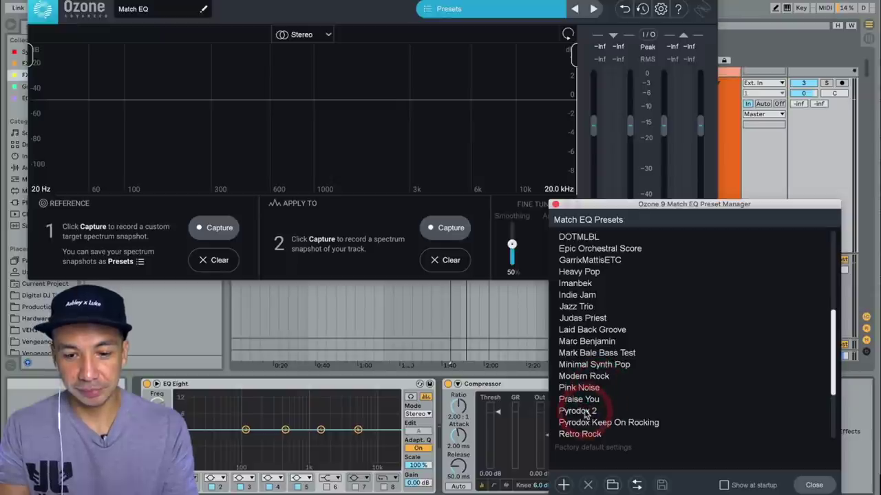
click(583, 412)
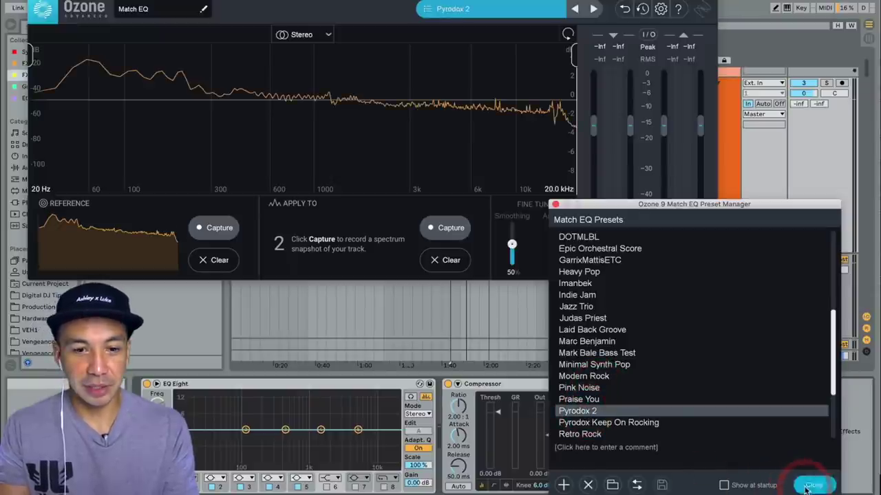
click(814, 486)
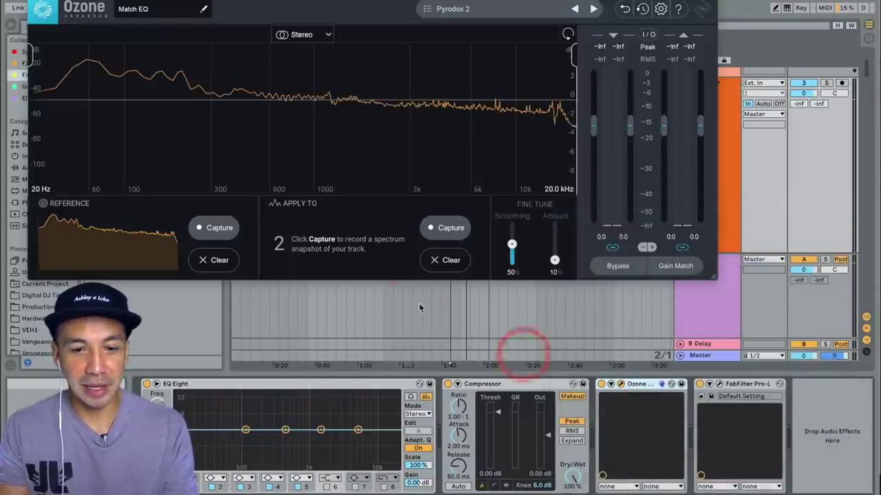
Step: Capture the song's own spectrum in Match EQ's Apply To section during playback, and stop both the capture and playback
key(space)
click(444, 230)
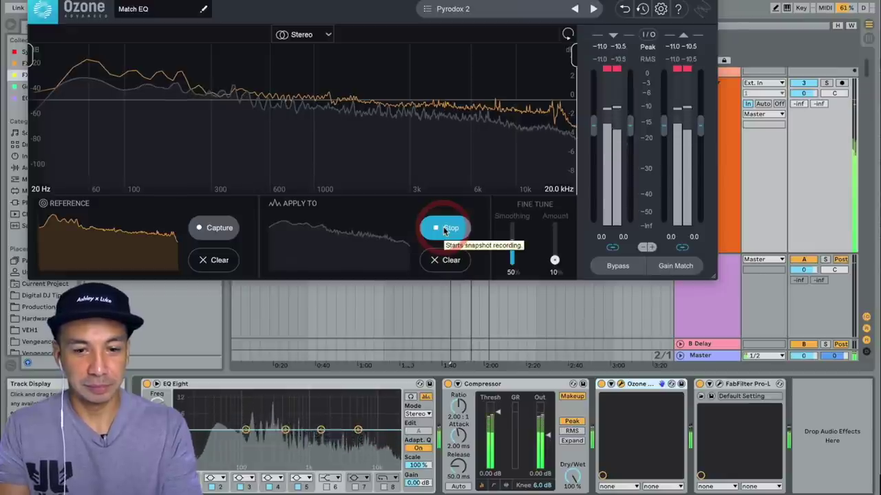
click(444, 230)
key(space)
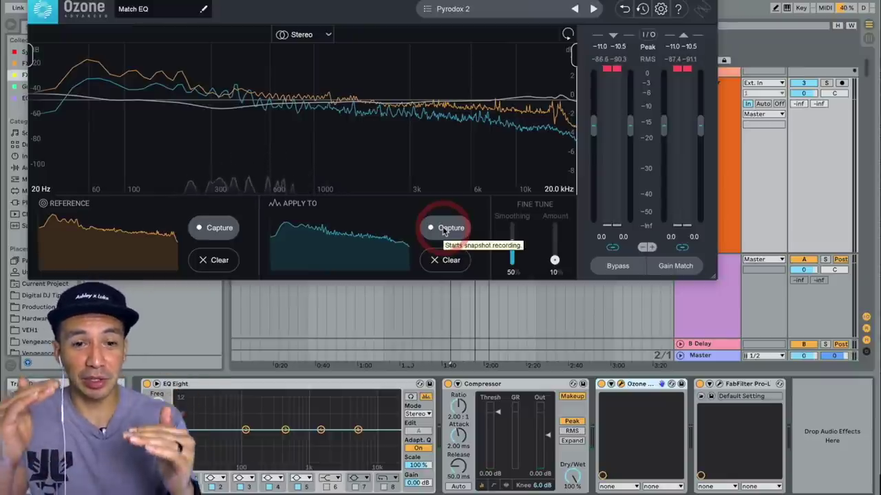
Step: Fine-tune Match EQ to 30% smoothing and 16% amount, and close the plug-in window
click(555, 256)
click(510, 245)
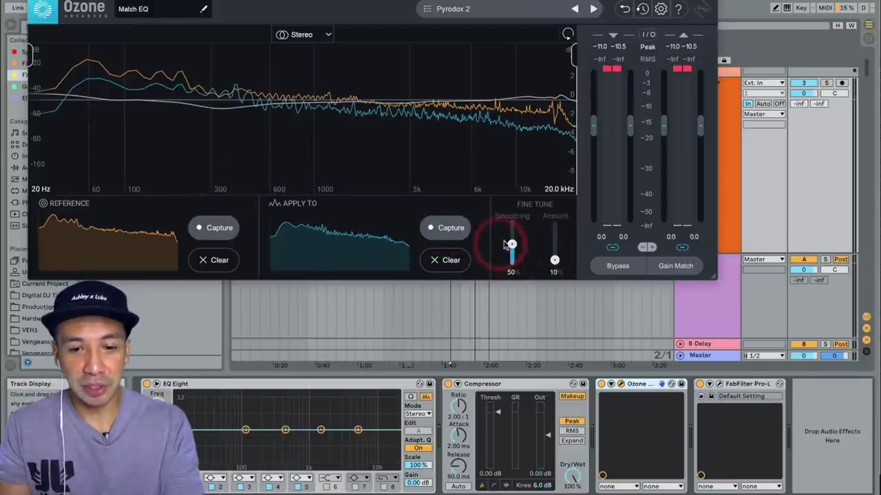
click(554, 260)
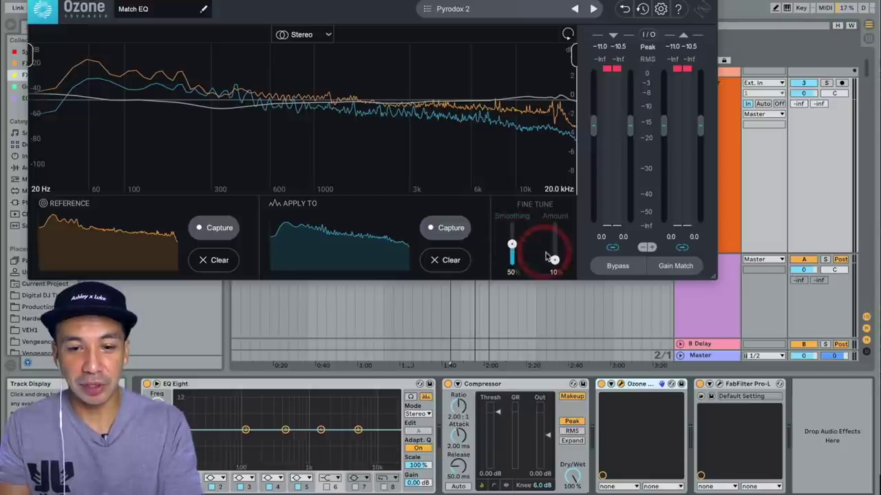
drag(554, 262, 554, 260)
click(512, 246)
drag(513, 248, 512, 257)
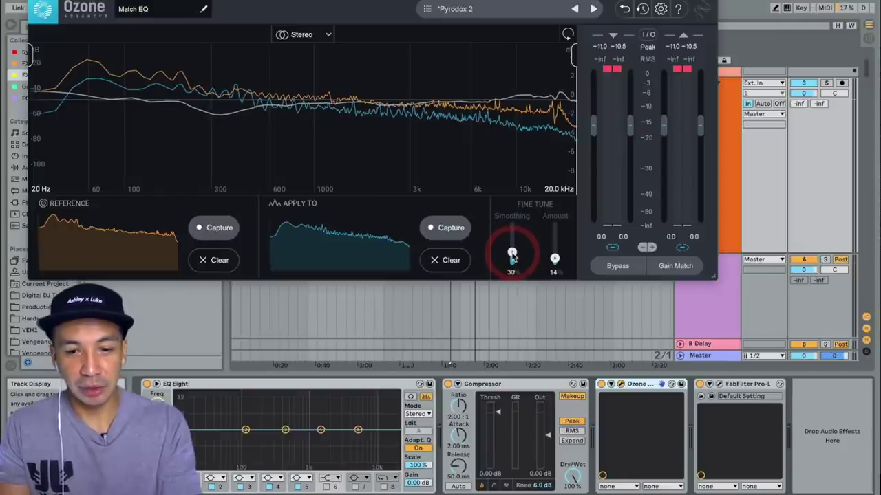
click(554, 261)
drag(555, 261, 556, 258)
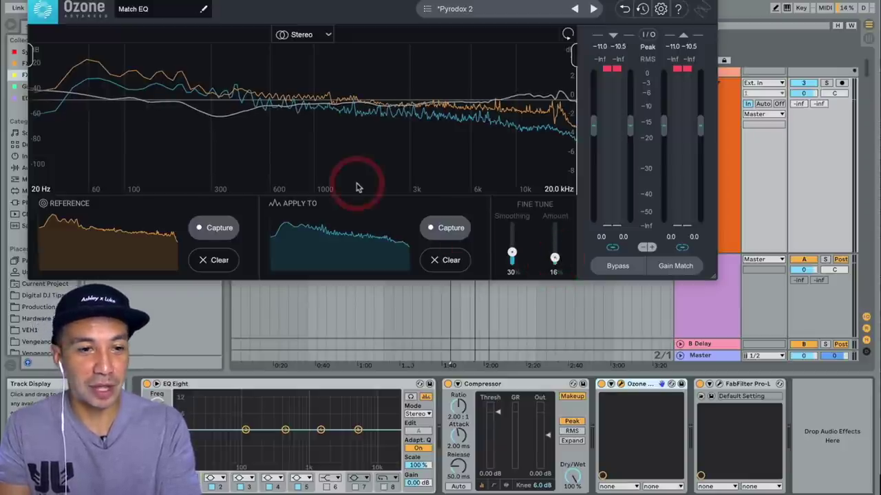
click(42, 8)
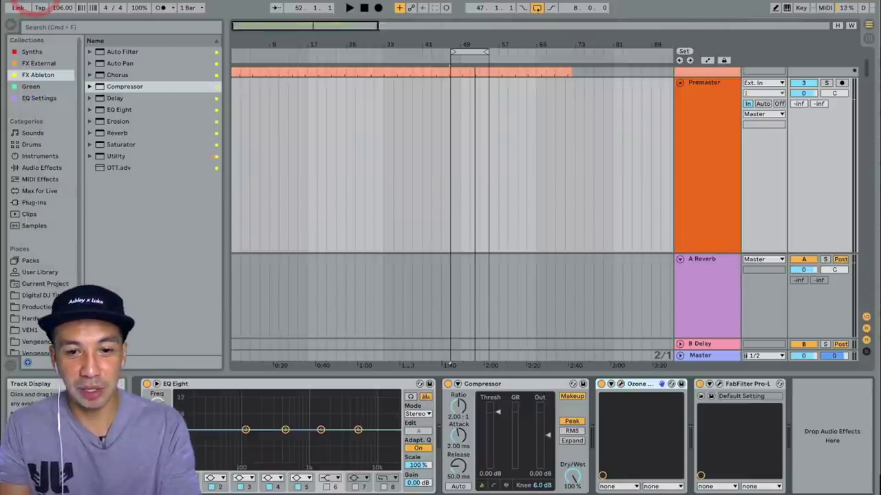
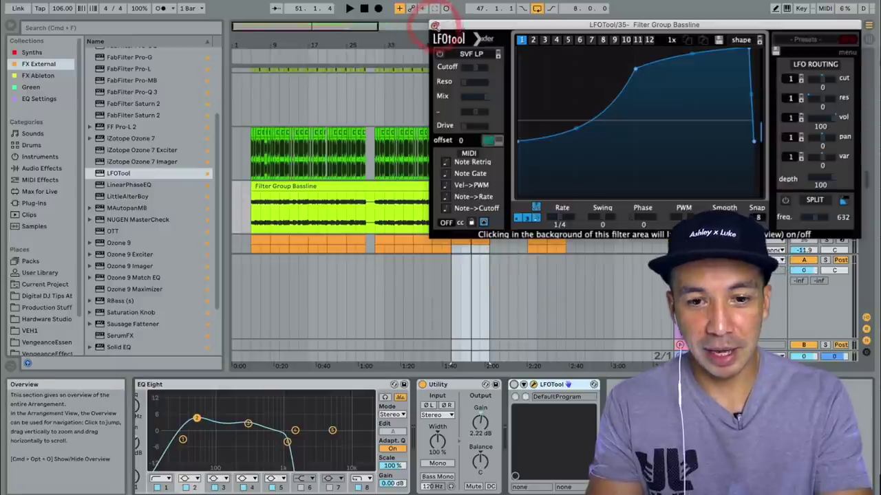
Step: Play the Filter Group Bassline with LFOTool bypassed, and play it again with LFOTool active and its window open
click(434, 26)
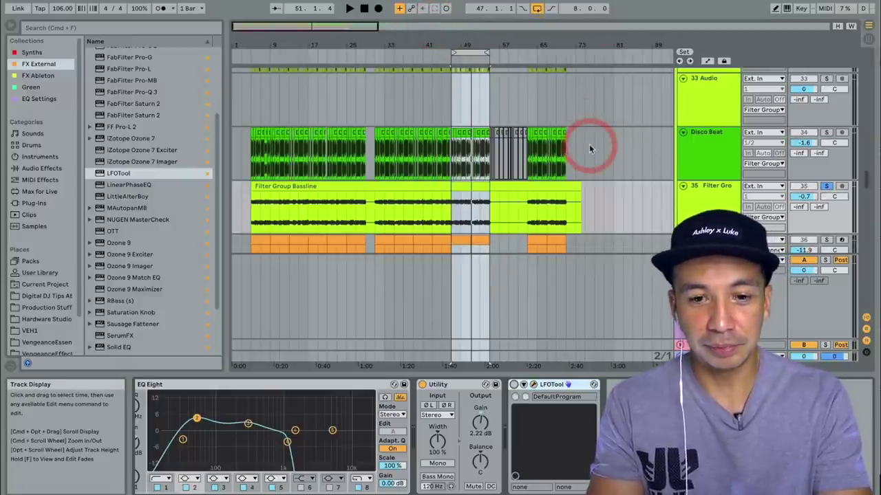
key(space)
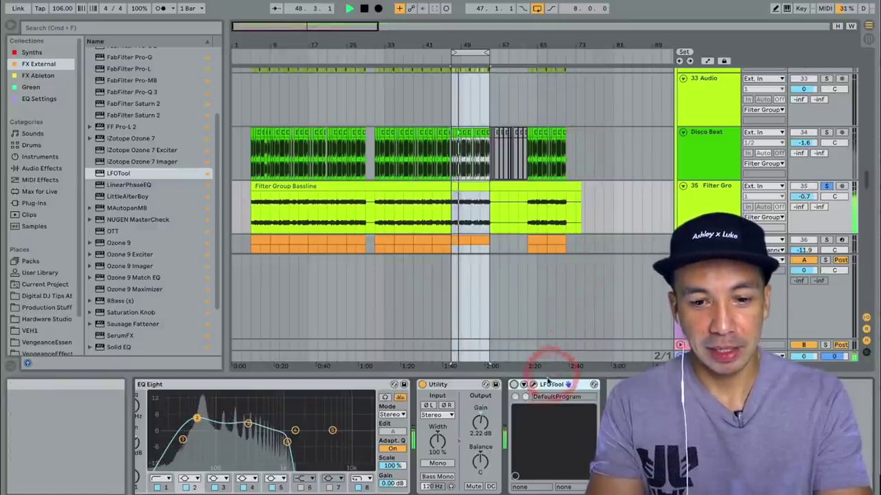
key(space)
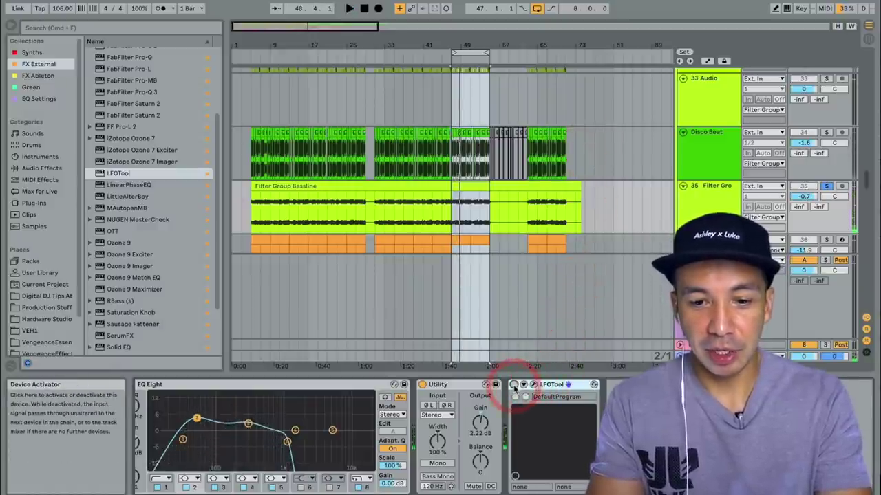
click(533, 385)
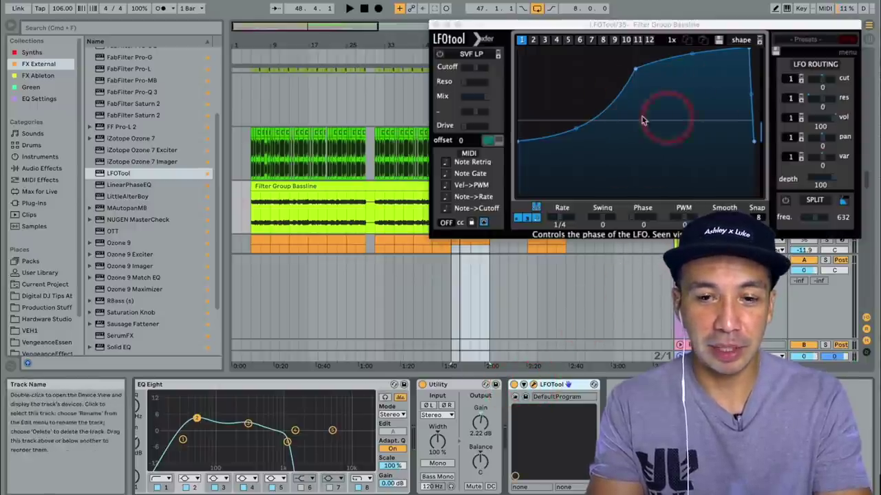
key(space)
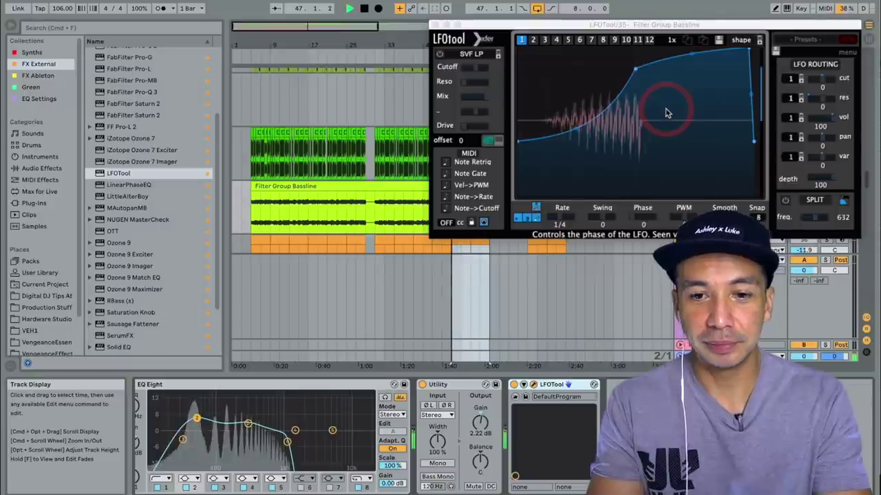
Step: Reshape LFOTool's volume curve so it climbs from zero to full level, with an extra point on the early rise
click(637, 71)
drag(636, 55, 633, 44)
key(space)
drag(578, 103, 550, 134)
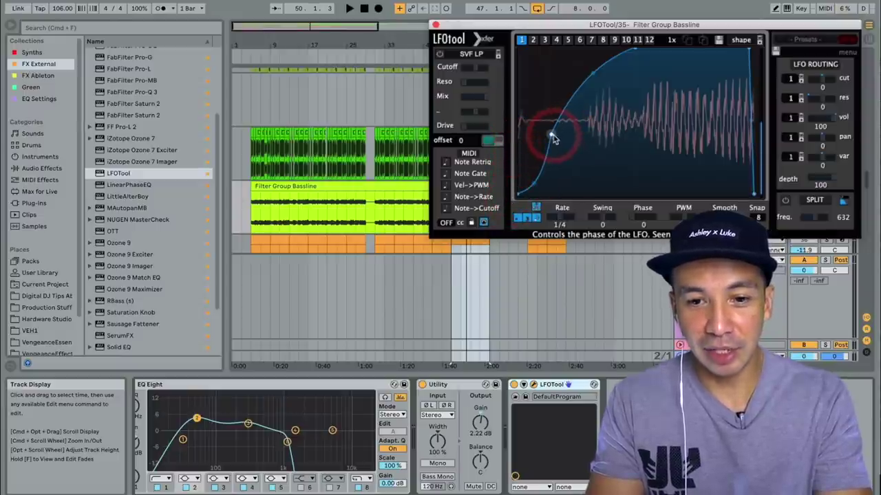
Step: Pull the early curve point down to zero, bow the rise upward, and shift that point to extend the silent start during playback
drag(551, 161, 560, 208)
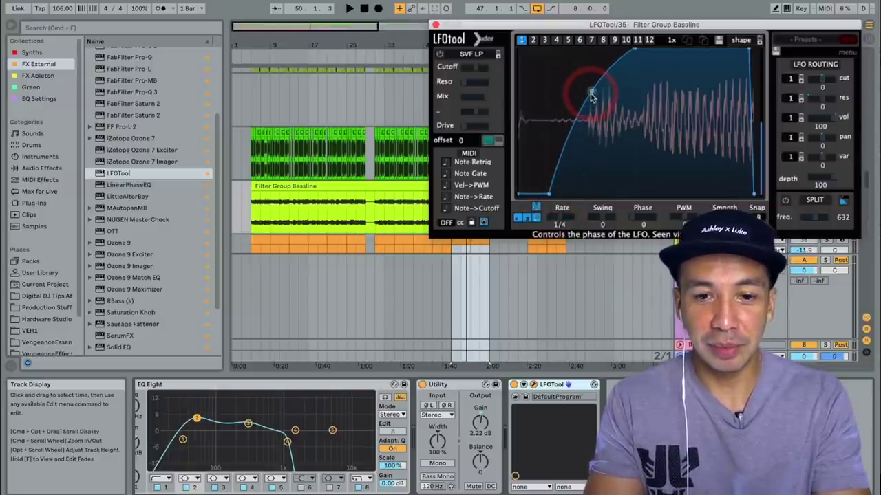
drag(585, 85, 581, 81)
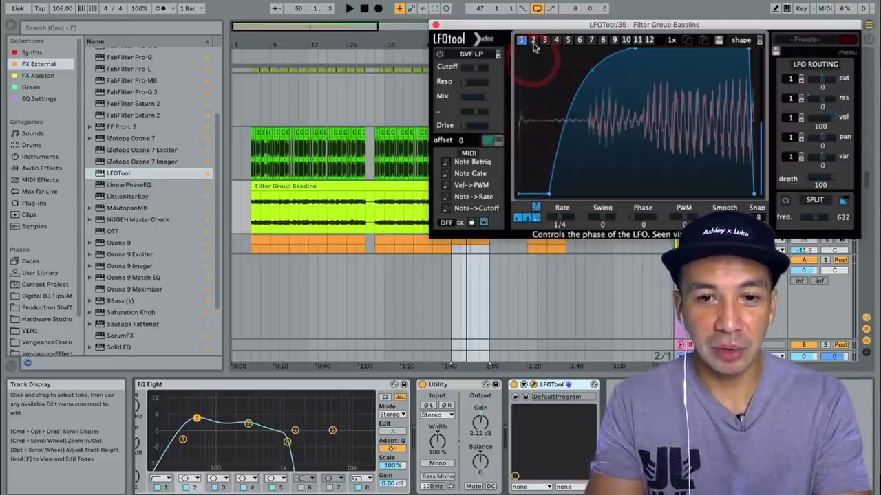
drag(534, 25, 447, 1)
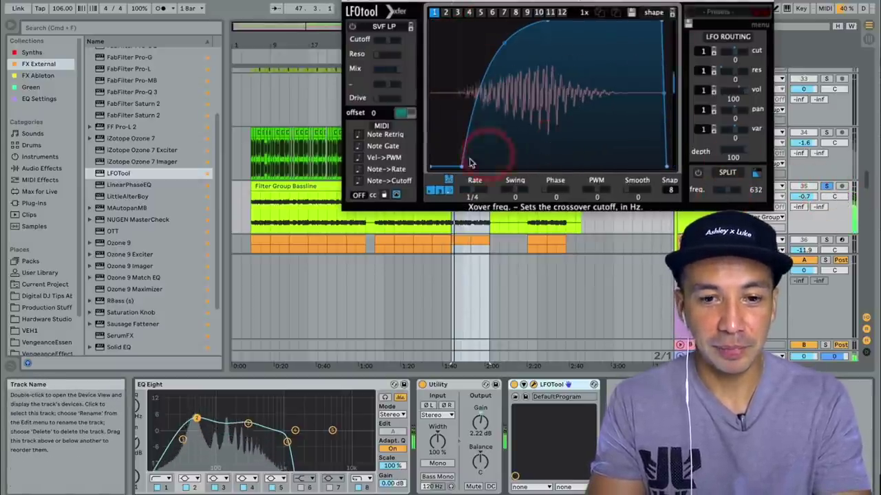
drag(463, 165, 525, 168)
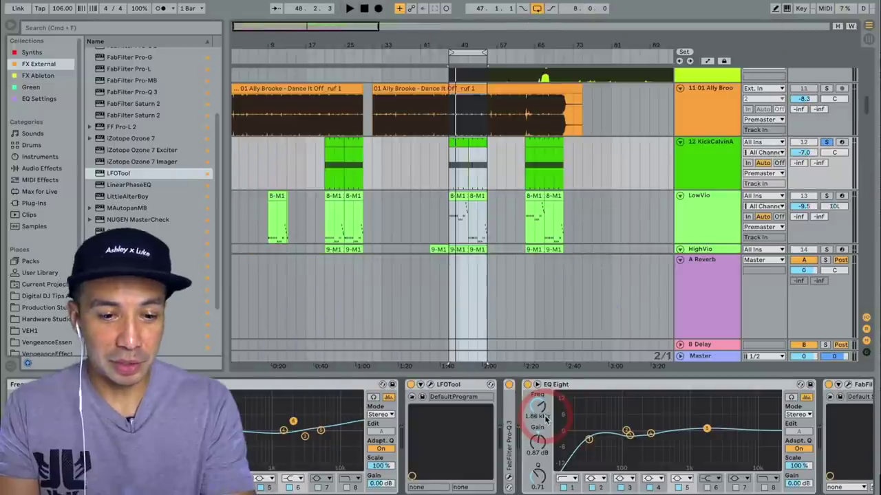
Step: Find LFOTool in the device chain of the KickCalvin track and open its plug-in window
scroll(545, 416, right, 2)
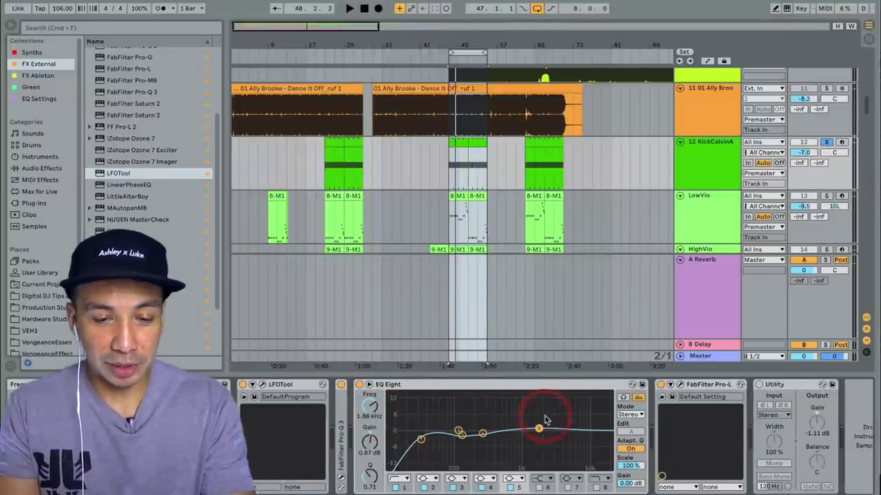
scroll(545, 416, left, 2)
scroll(545, 418, left, 1)
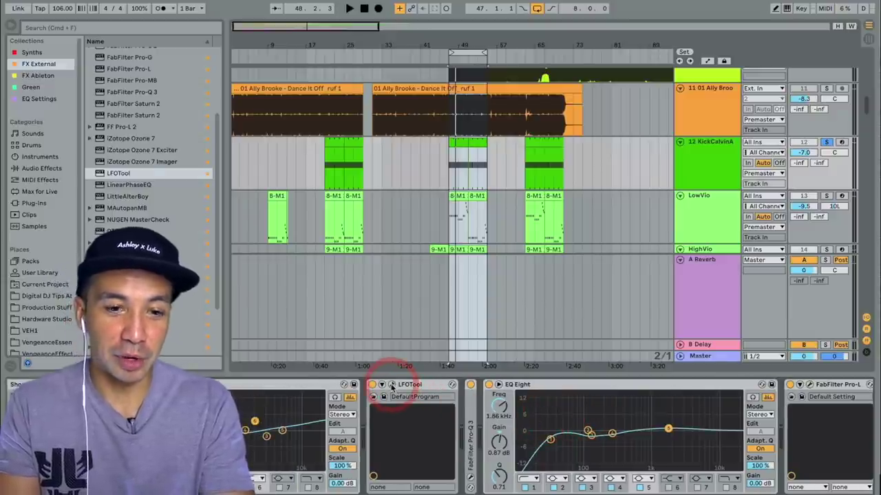
click(392, 384)
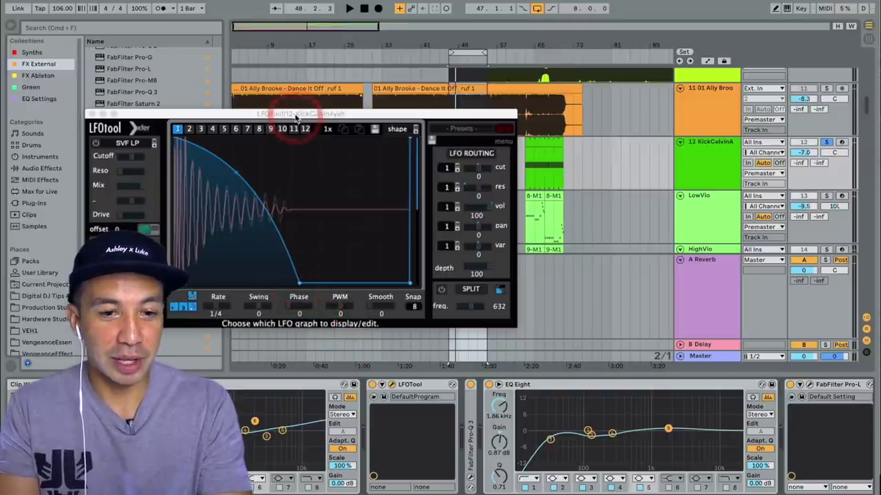
Step: Shorten the kick's decay in LFOTool by moving the volume curve's lower zero point earlier during playback
drag(291, 113, 274, 29)
click(273, 188)
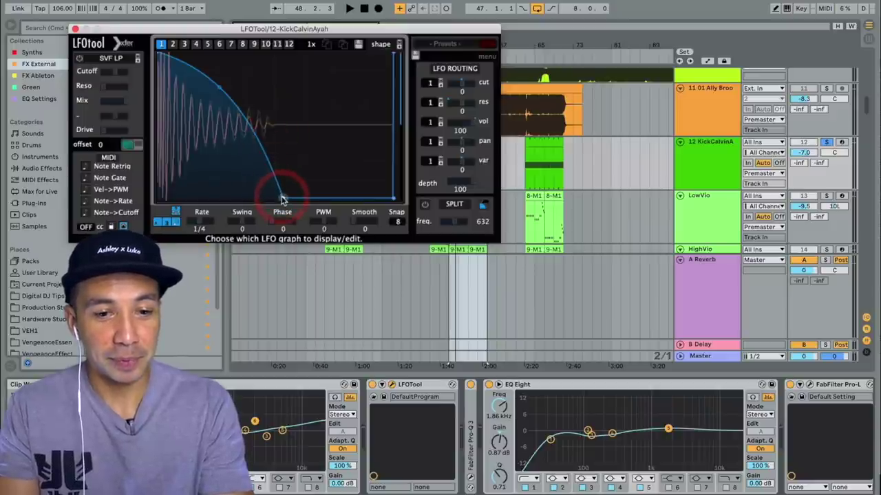
key(space)
drag(282, 199, 239, 204)
key(space)
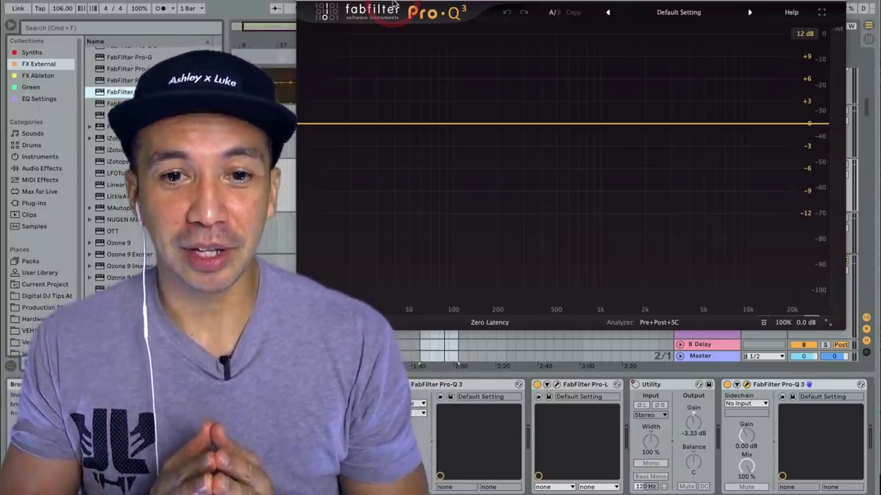
Step: Solo the LowVio track and play it to view its spectrum in the Pro-Q 3 window
drag(458, 225, 331, 14)
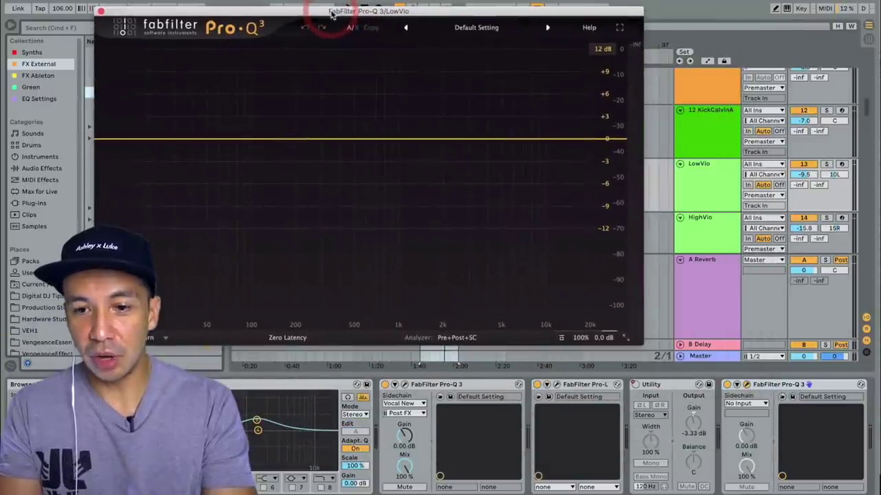
click(826, 164)
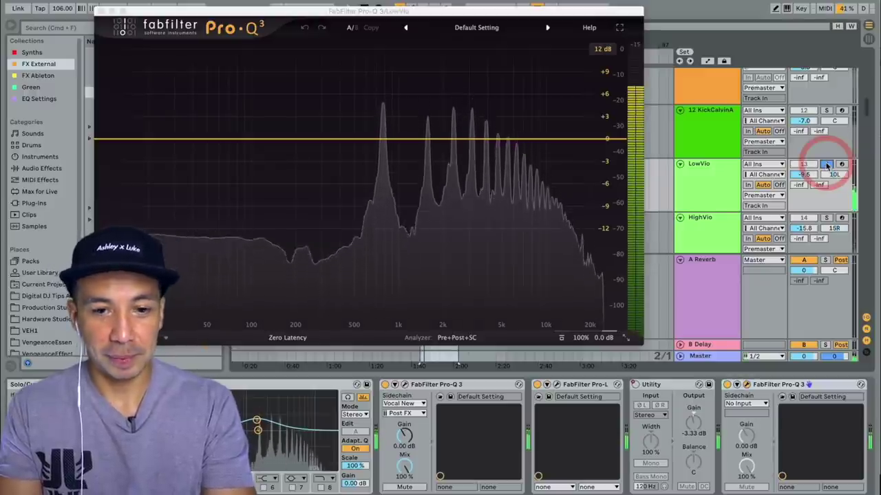
click(461, 141)
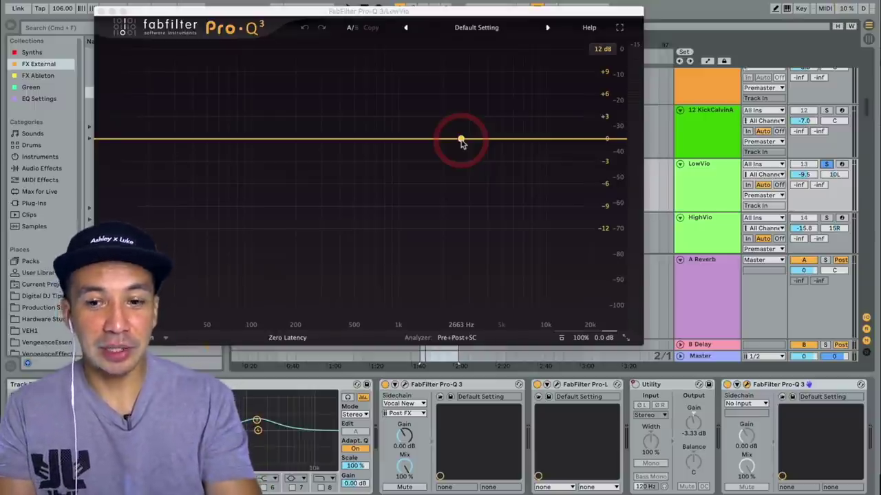
key(space)
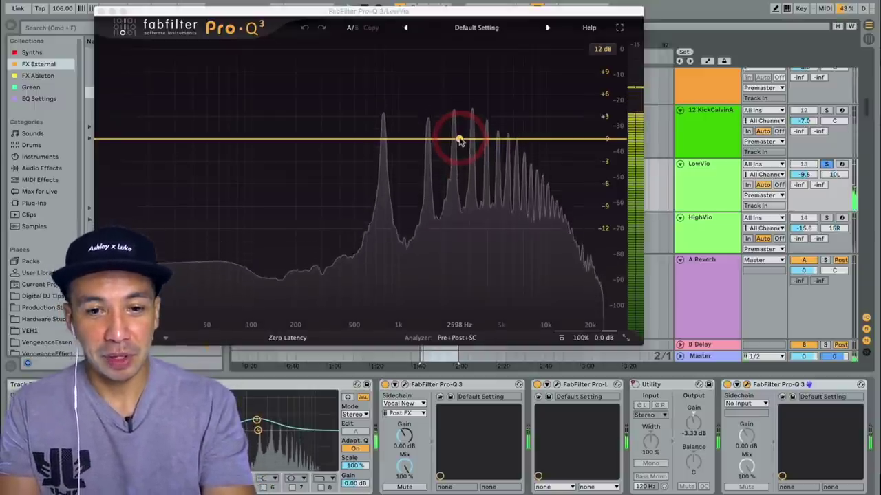
Step: Add a bell band at about 2.3 kHz, raise its gain and narrow it to a Q of about 5 during playback
click(452, 139)
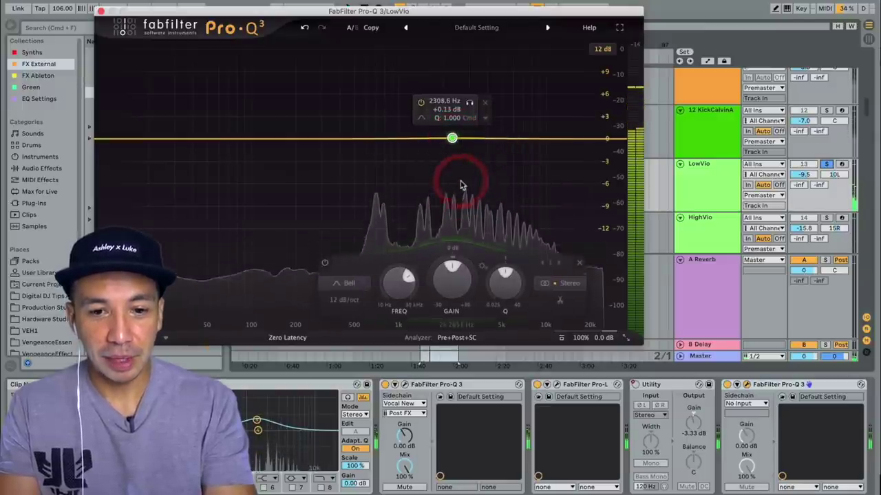
drag(452, 270, 449, 218)
drag(505, 276, 496, 242)
key(space)
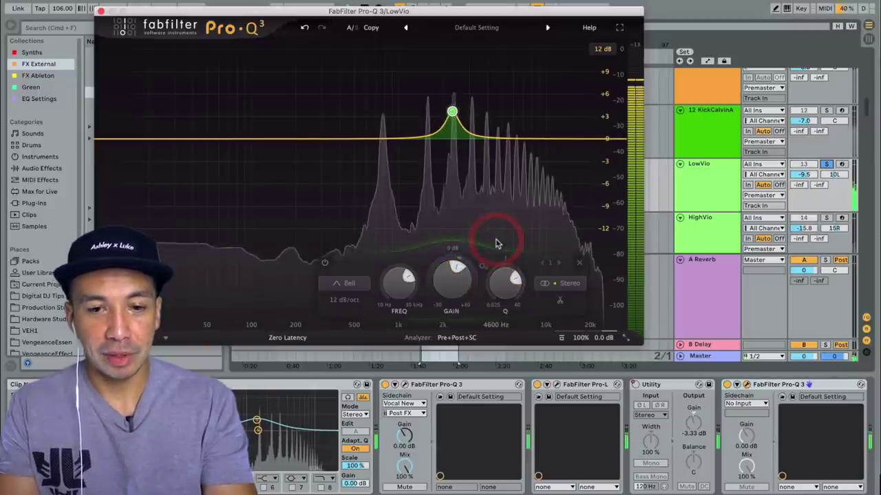
Step: Boost the band strongly during playback, and reset its gain to 0 dB
mouse_move(451, 117)
drag(452, 117, 455, 59)
drag(460, 285, 460, 285)
text(0)
key(Return)
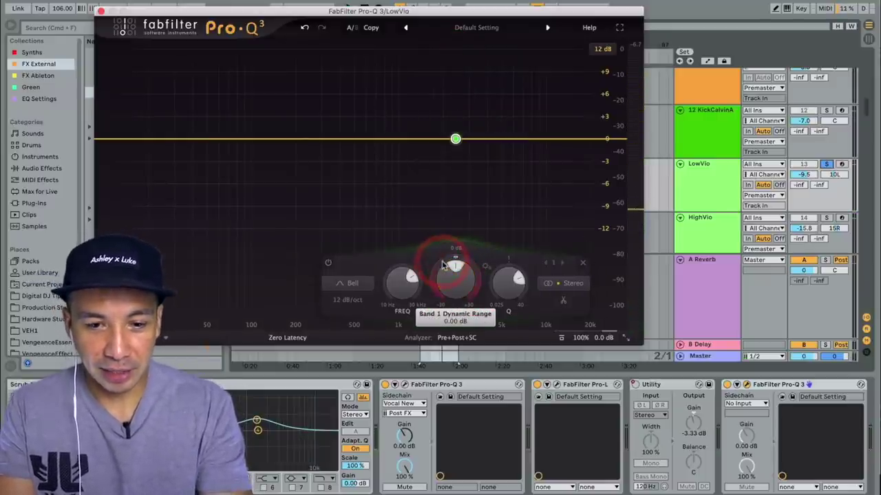
Step: Try a dynamic range of -5.78 dB on the band during playback, and reset the range to 0 dB
mouse_move(443, 267)
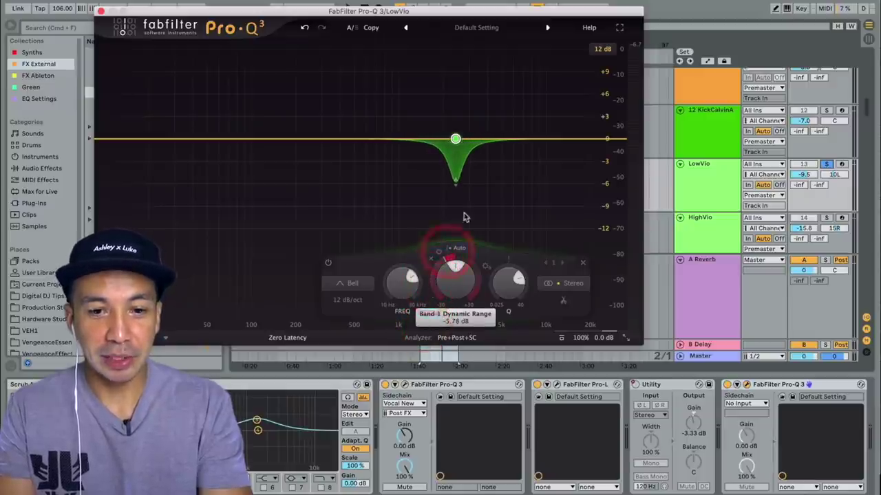
mouse_move(451, 140)
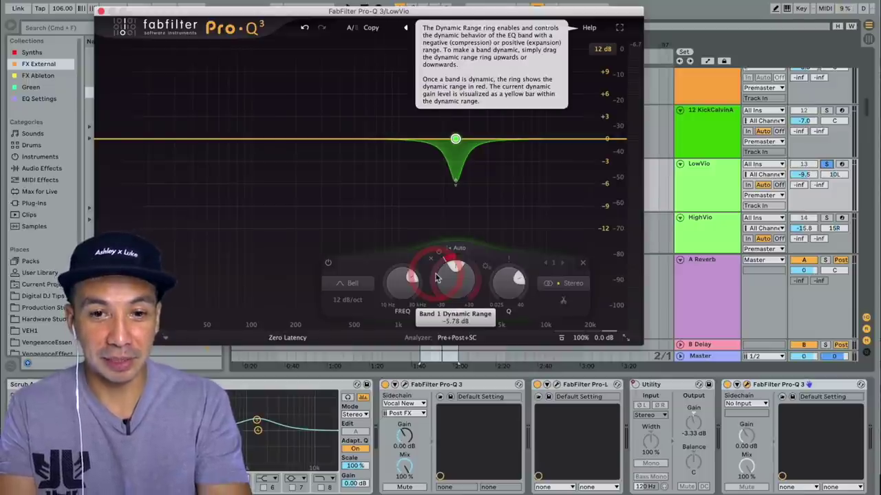
key(space)
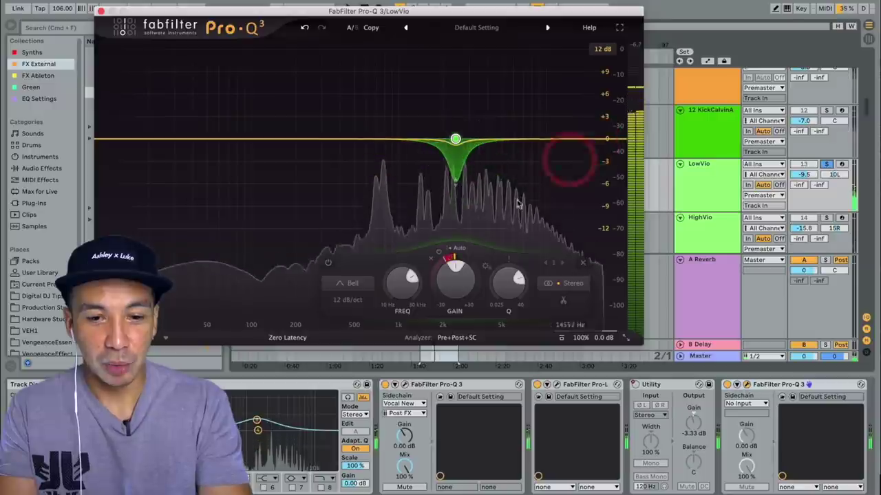
click(439, 265)
double_click(439, 265)
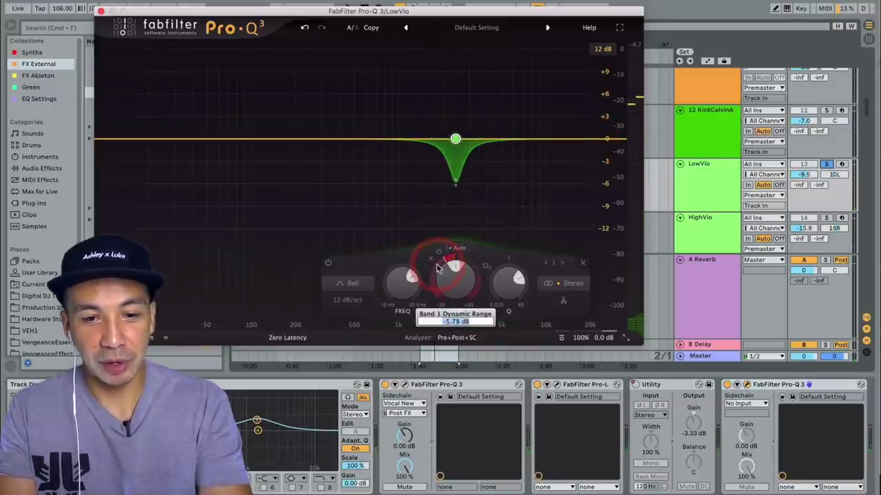
text(0)
key(Return)
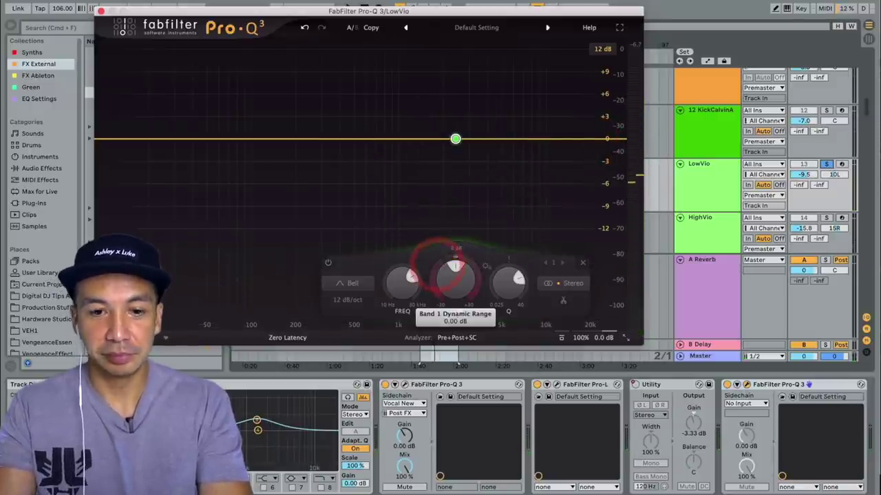
Step: Shift the band to 2359.4 Hz and give it a dynamic range of -3.68 dB with its gain at 0 dB
mouse_move(455, 140)
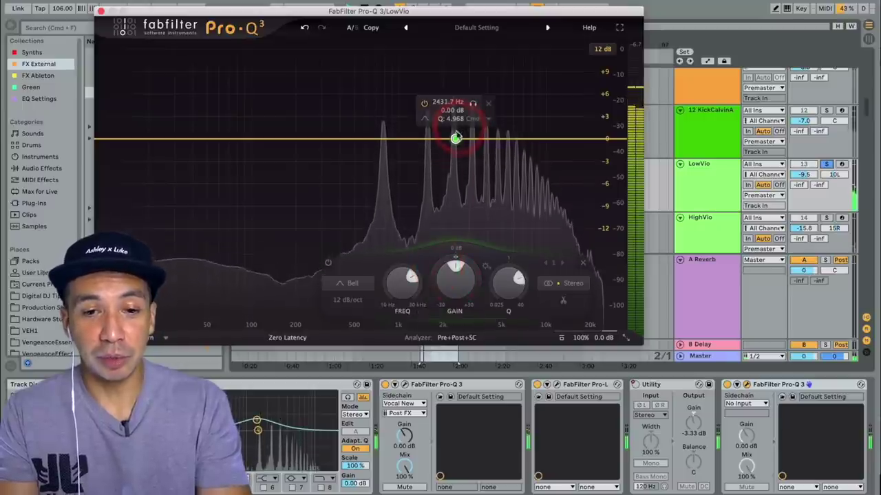
drag(455, 140, 454, 107)
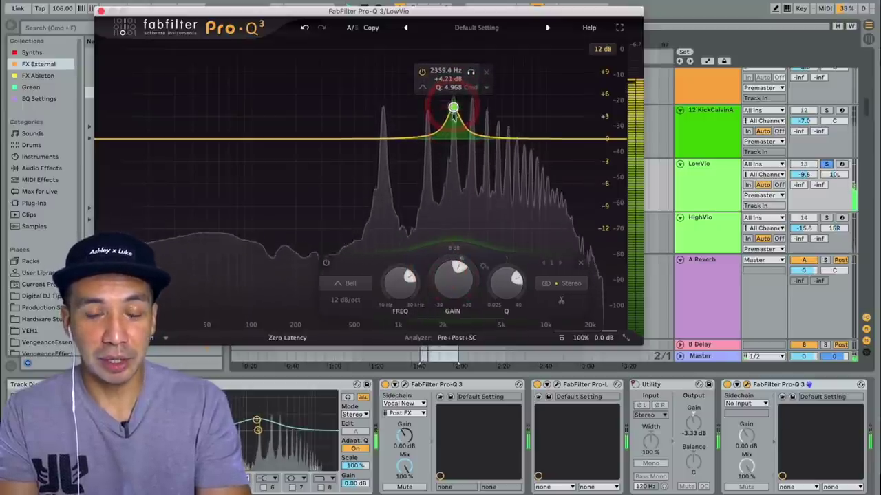
drag(456, 252, 418, 329)
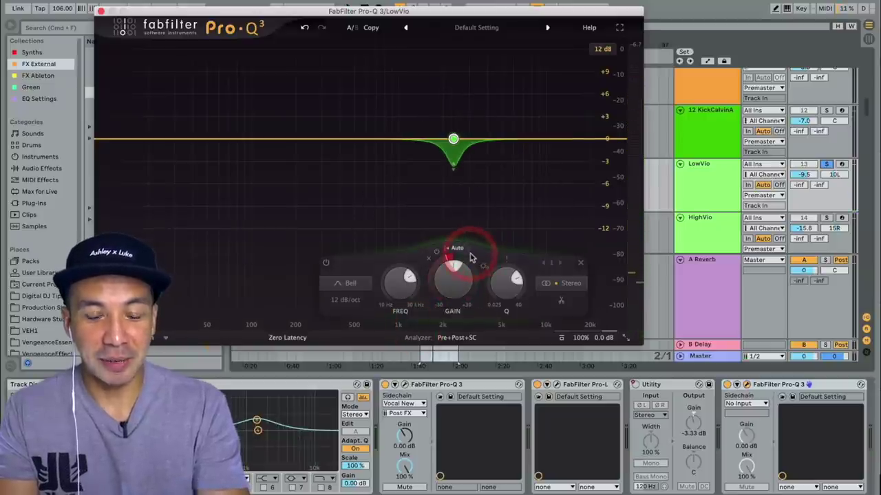
key(space)
mouse_move(471, 257)
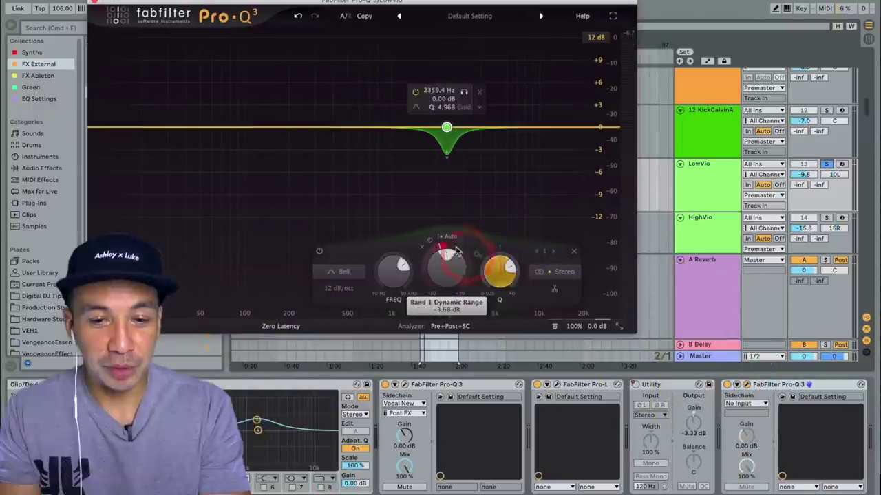
Step: Switch the dynamic band from auto to a manual threshold of -20.0 dB and enable its external side-chain trigger
drag(443, 238, 461, 241)
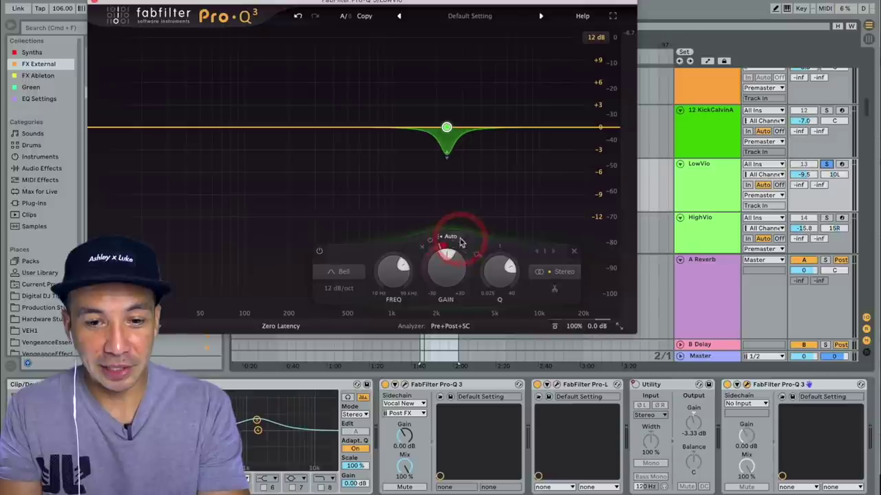
mouse_move(450, 241)
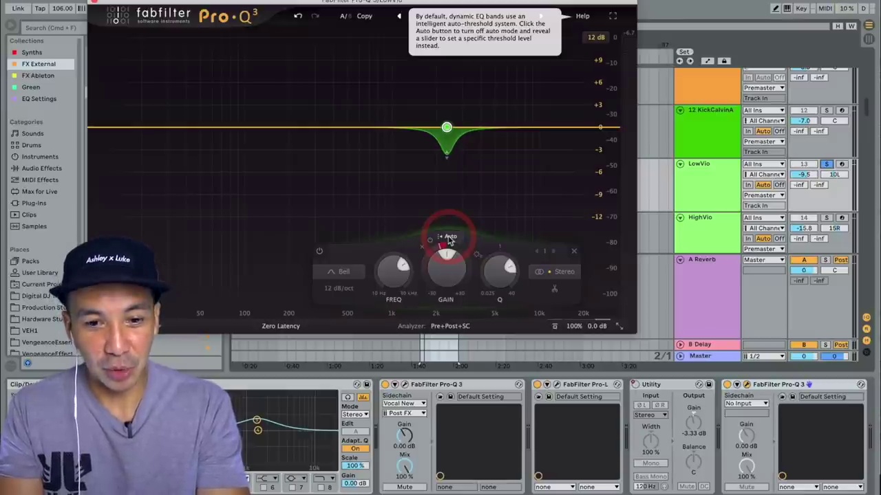
click(449, 236)
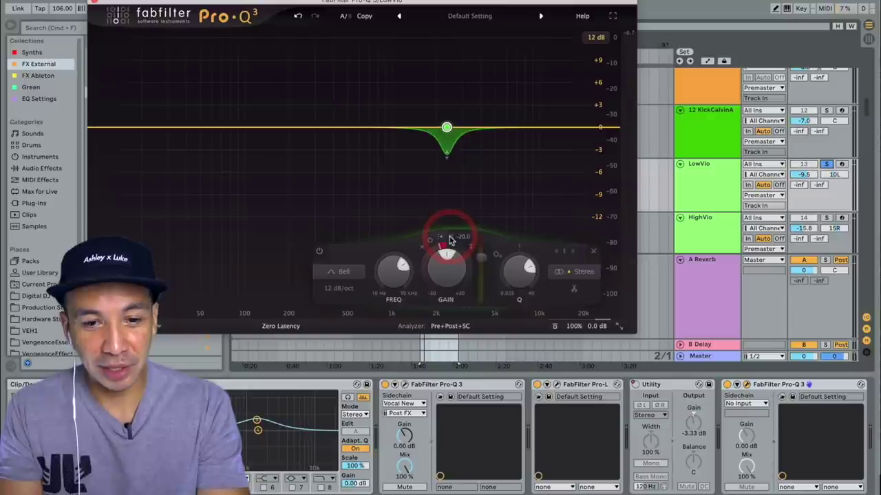
click(471, 247)
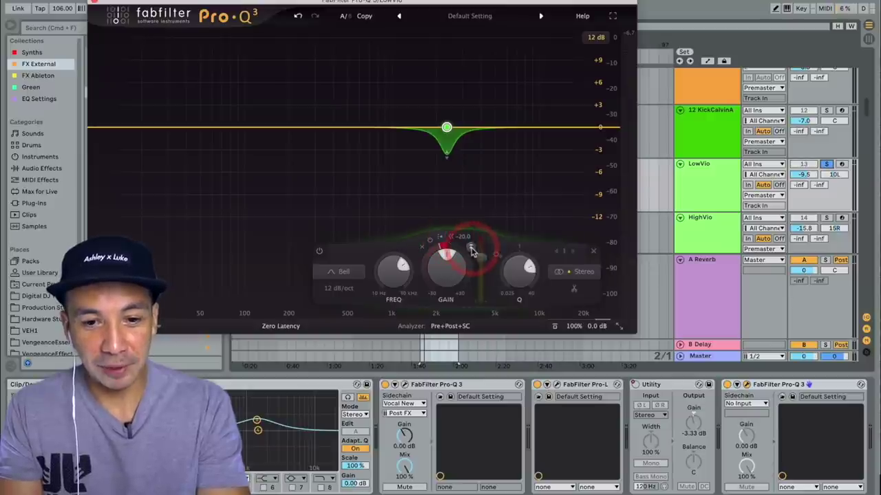
click(472, 251)
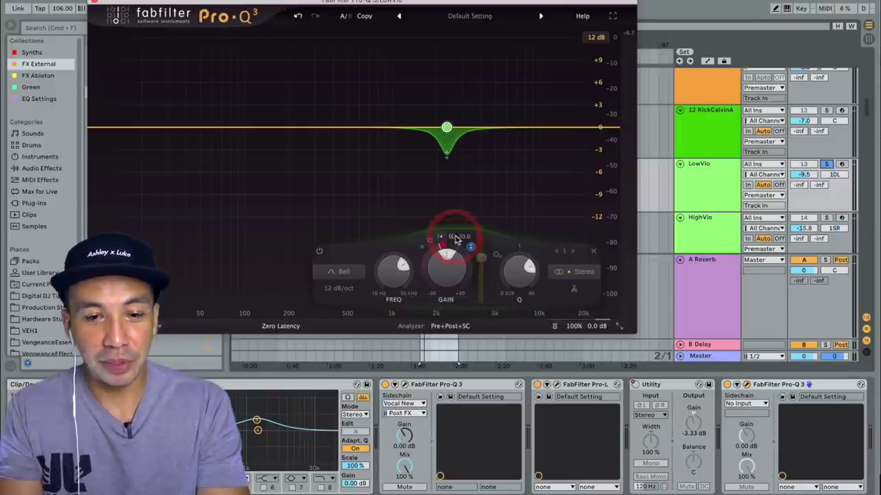
click(472, 250)
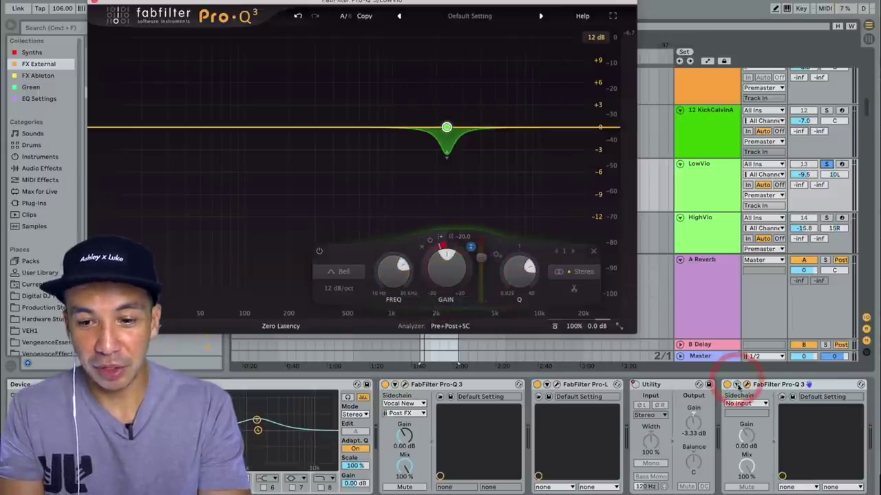
Step: Set Pro-Q 3's sidechain input to 12-KickCalvinAyah, and play the track with a deeper dynamic cut on the band
click(745, 405)
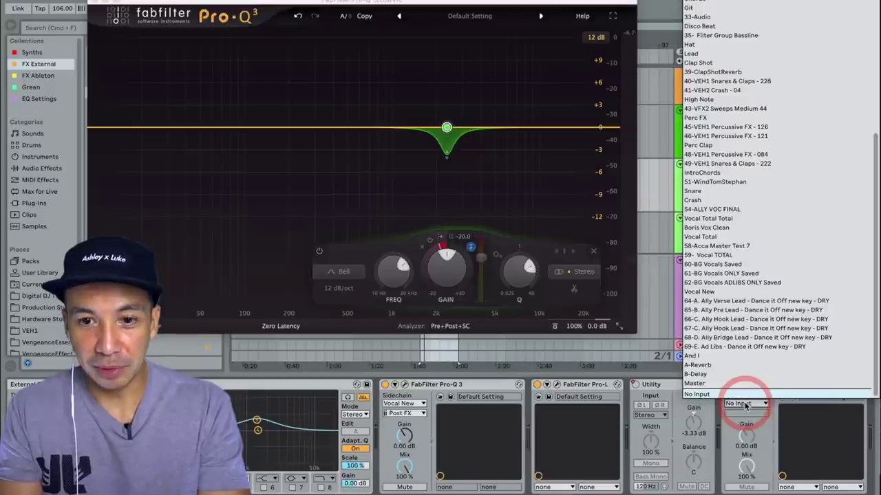
scroll(752, 264, up, 5)
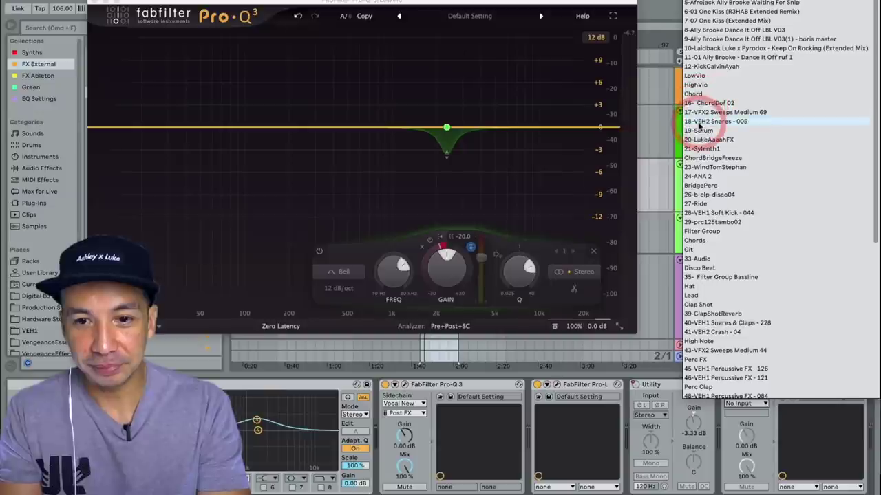
click(702, 67)
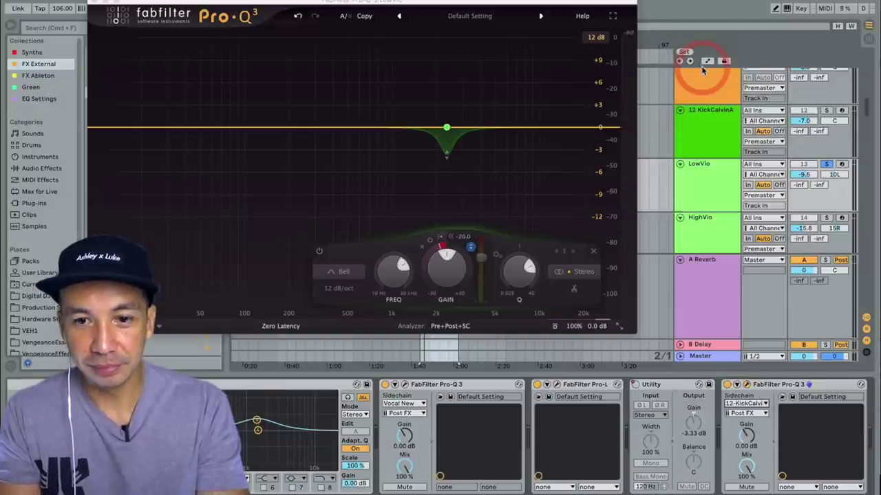
click(446, 128)
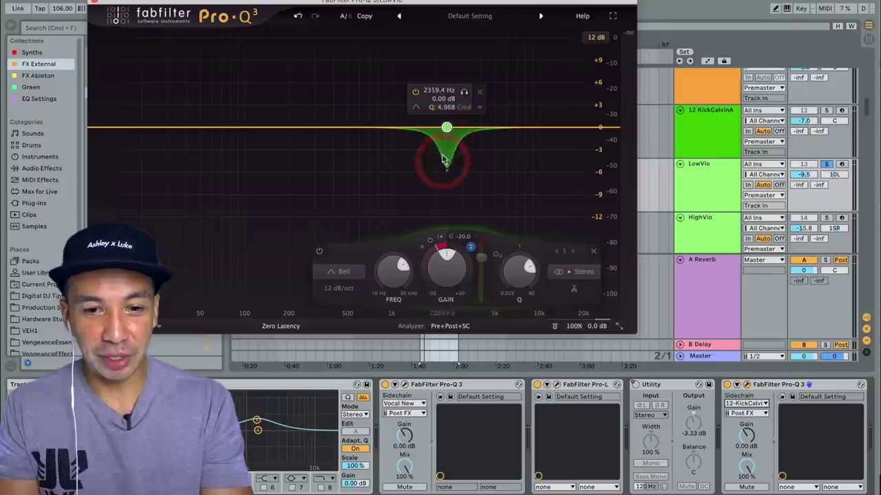
key(space)
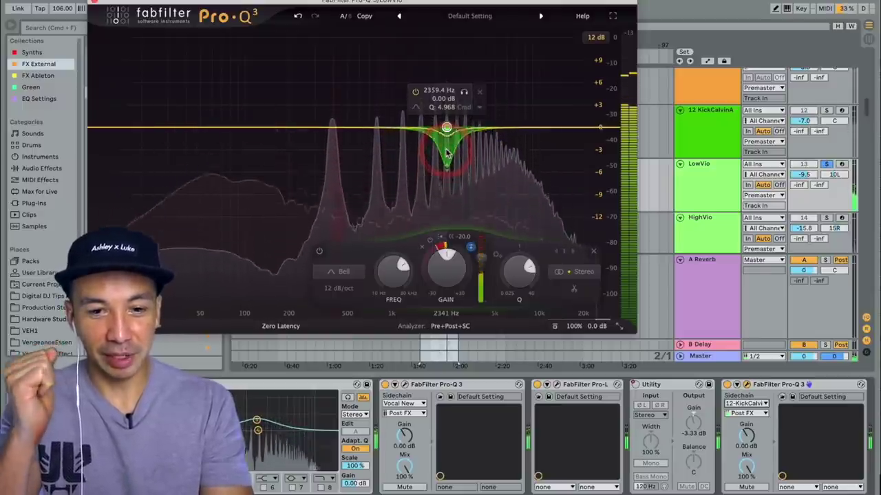
Step: Turn the band's dynamic cut into a kick-triggered boost of +13.16 dB during playback
drag(425, 270, 421, 303)
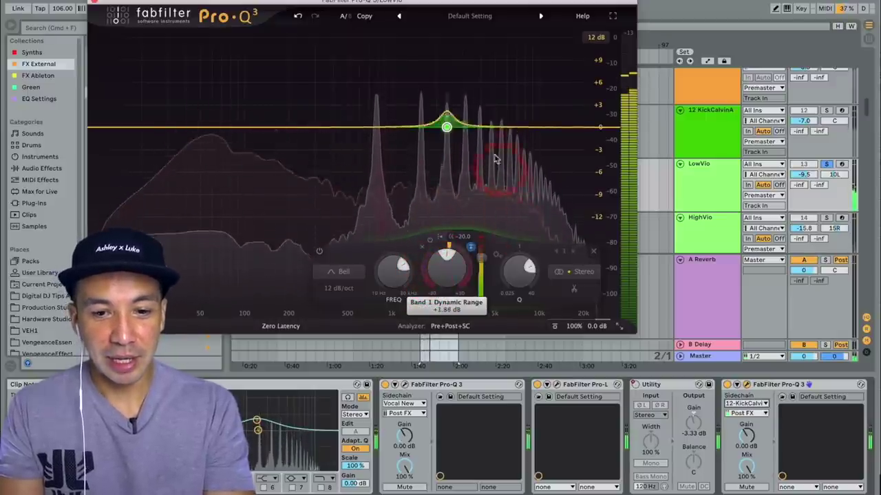
drag(486, 117, 486, 107)
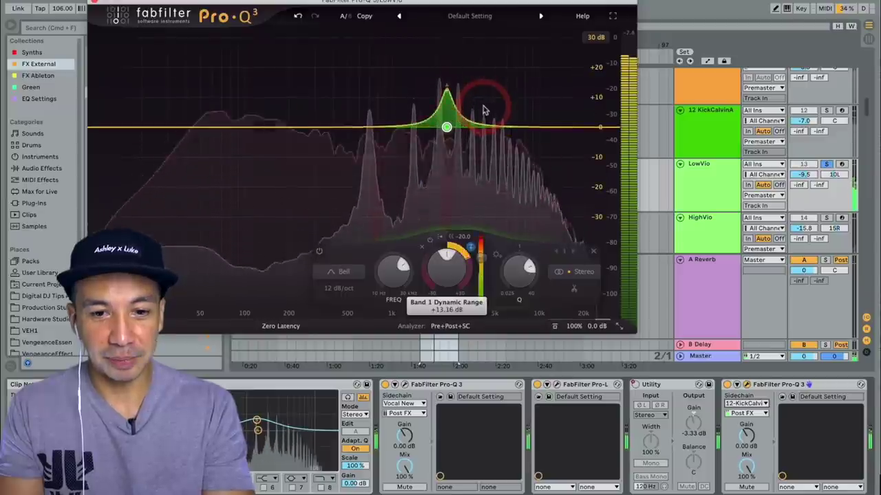
mouse_move(447, 126)
click(438, 305)
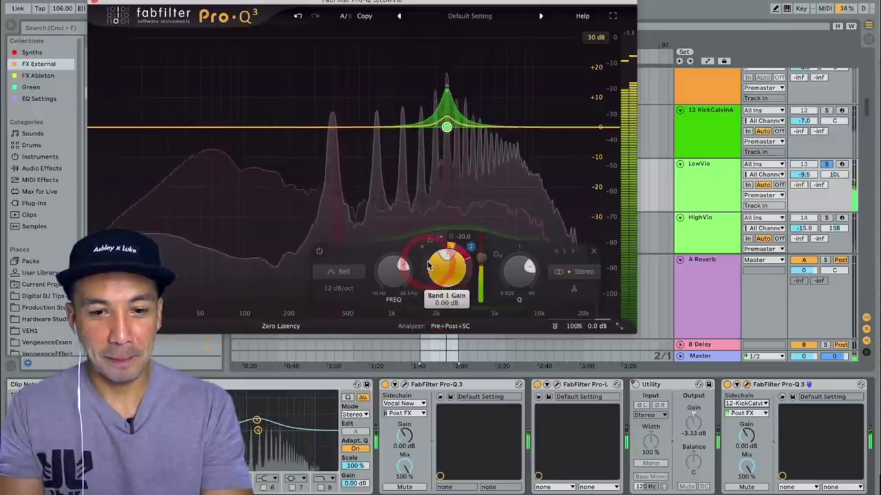
drag(436, 256, 427, 265)
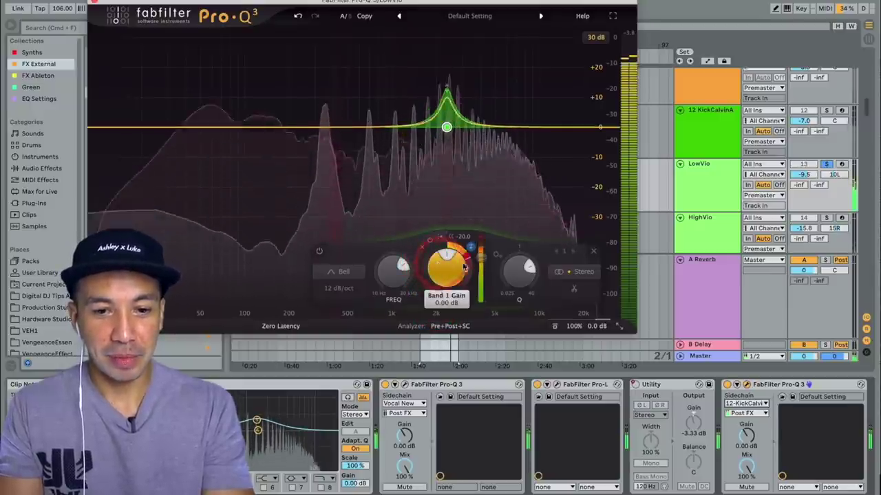
Step: Sweep the dynamic band's frequency down the spectrum, and shift it partly back up
click(392, 276)
drag(392, 277, 384, 318)
drag(335, 127, 377, 126)
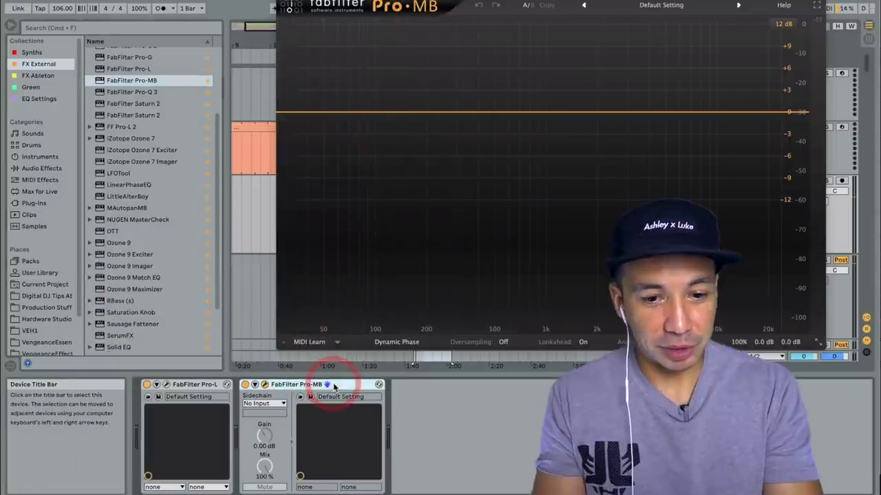
Step: Move FabFilter Pro-MB ahead of FabFilter Pro-L in the device chain
drag(200, 409, 137, 420)
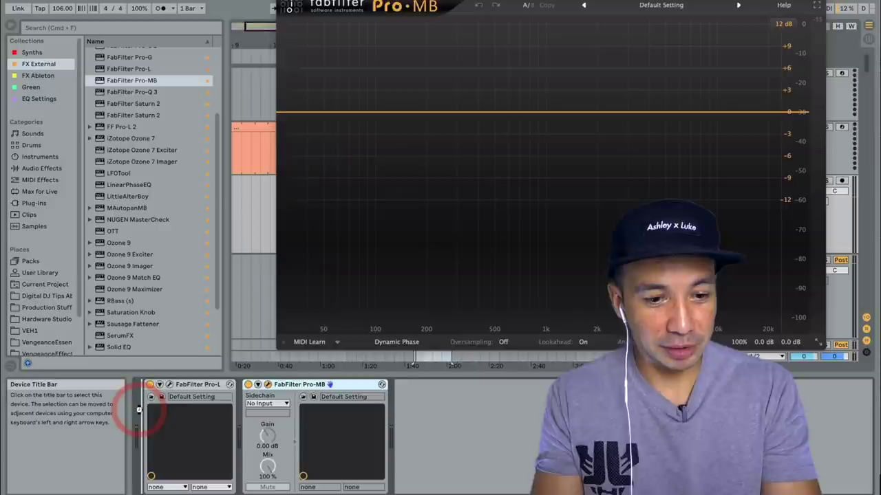
Step: Finish placing Pro-MB before Pro-L, and add a Pro-MB band at 794.60 Hz boosted by 10.75 dB while auditioning the track
drag(139, 409, 139, 408)
click(350, 408)
key(space)
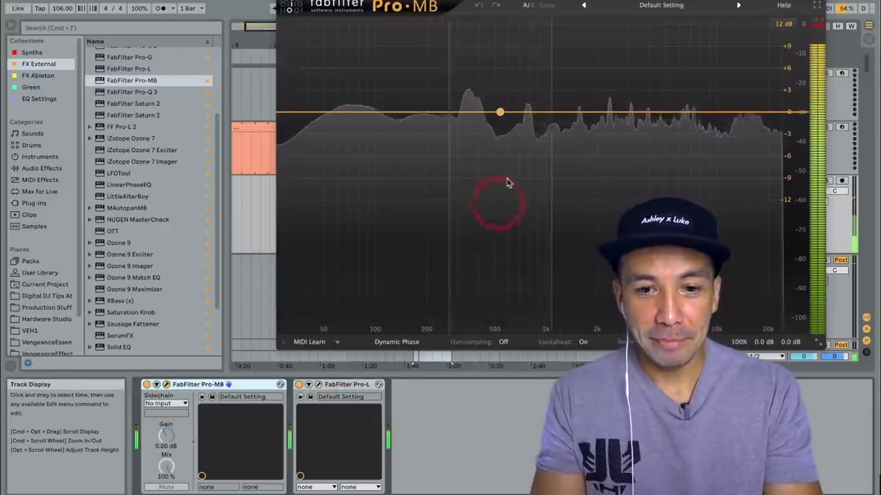
click(533, 113)
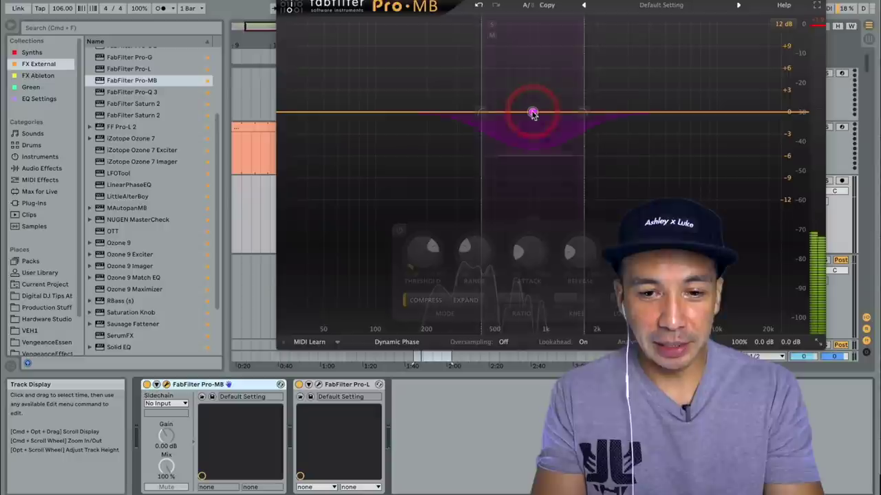
drag(533, 113, 529, 32)
key(space)
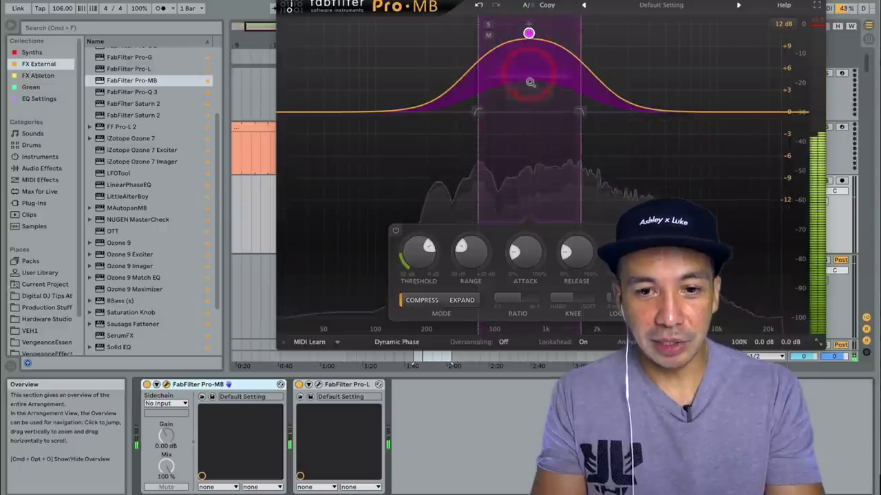
Step: Narrow Band 1 around 794.60 Hz and steepen its high and low crossover slopes
mouse_move(530, 81)
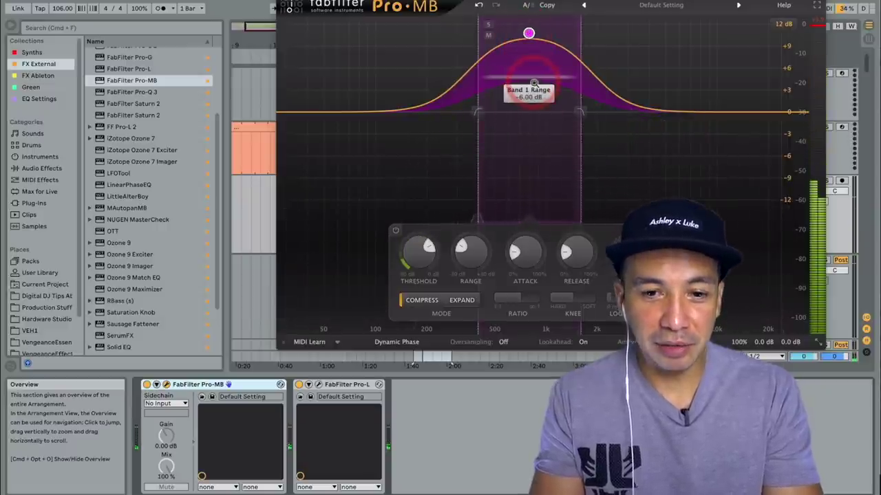
drag(534, 81, 528, 33)
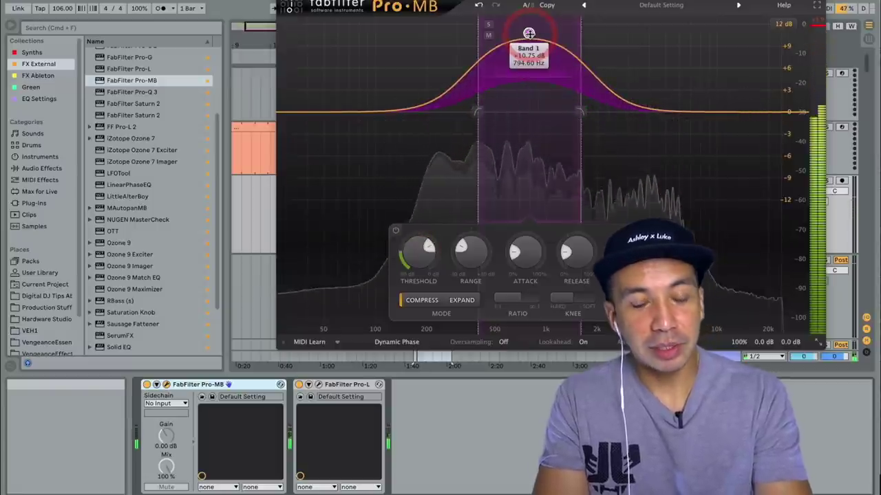
scroll(528, 33, up, 3)
scroll(528, 60, up, 2)
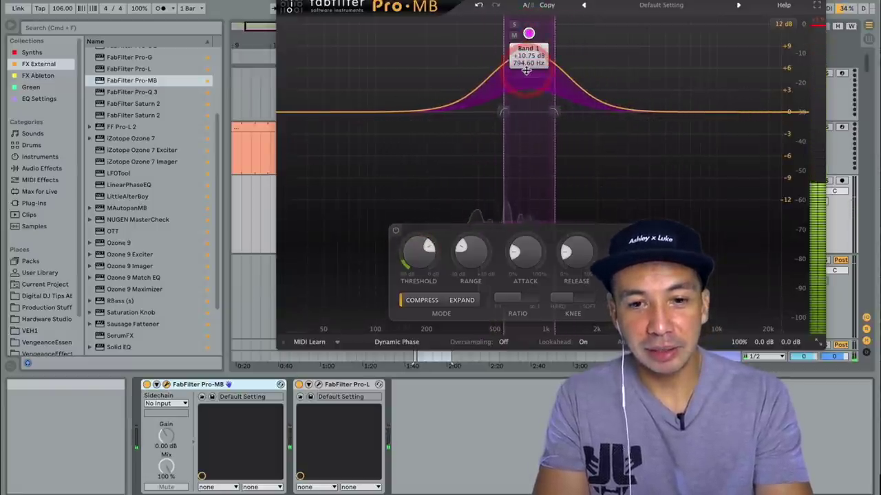
scroll(526, 64, down, 1)
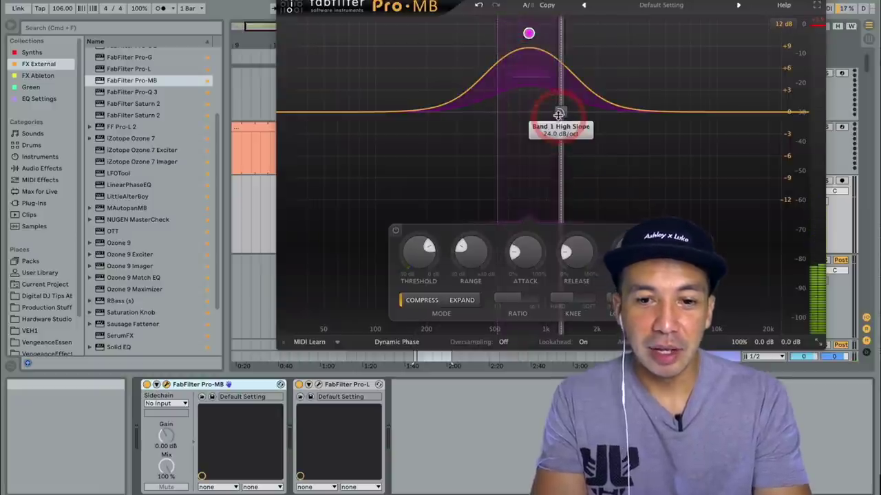
drag(559, 112, 558, 69)
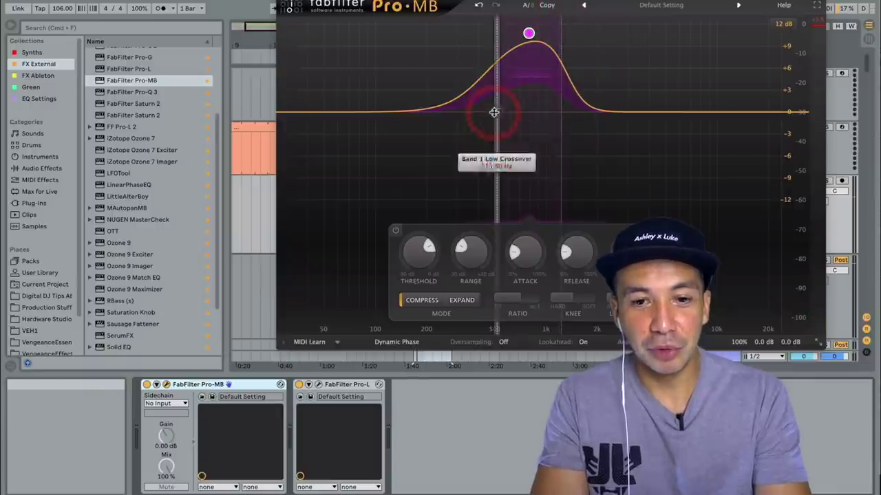
drag(496, 111, 497, 33)
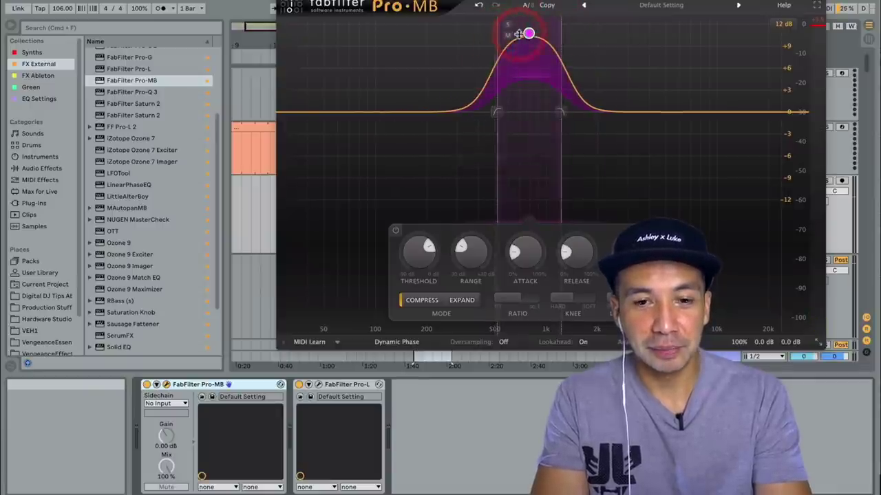
Step: Set Band 1's range to -2.22 dB and move the band down to 393.04 Hz during playback
key(space)
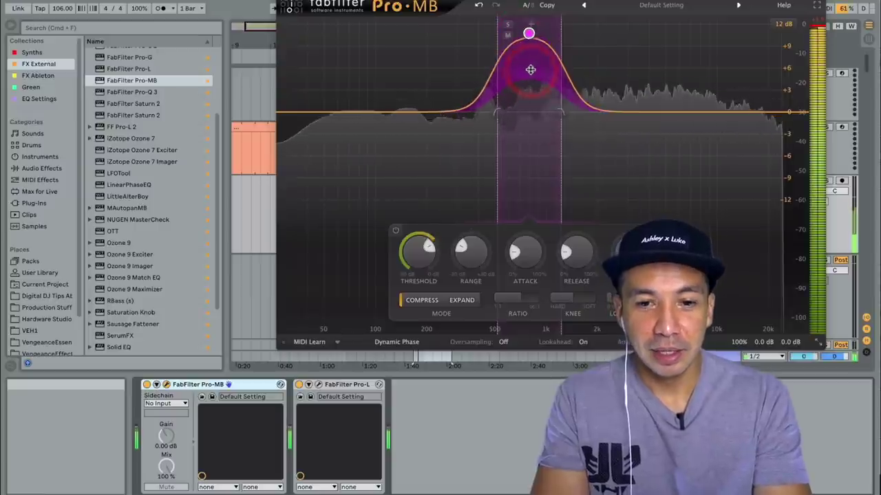
key(space)
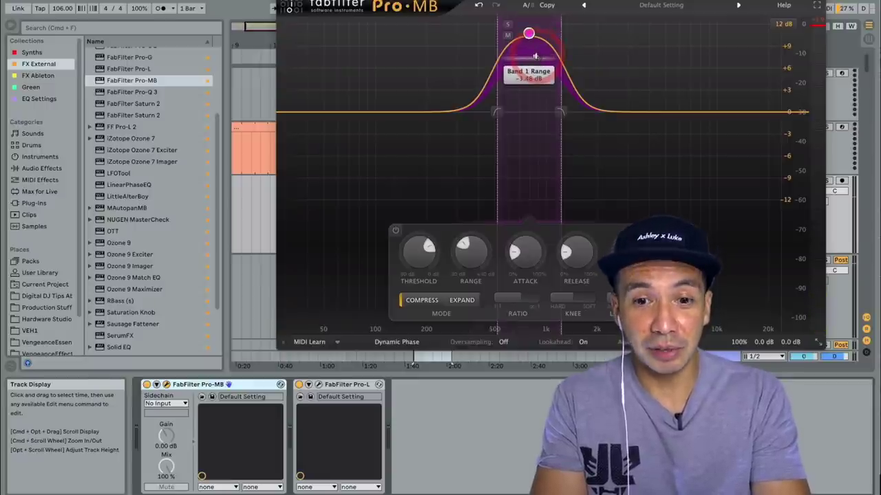
key(space)
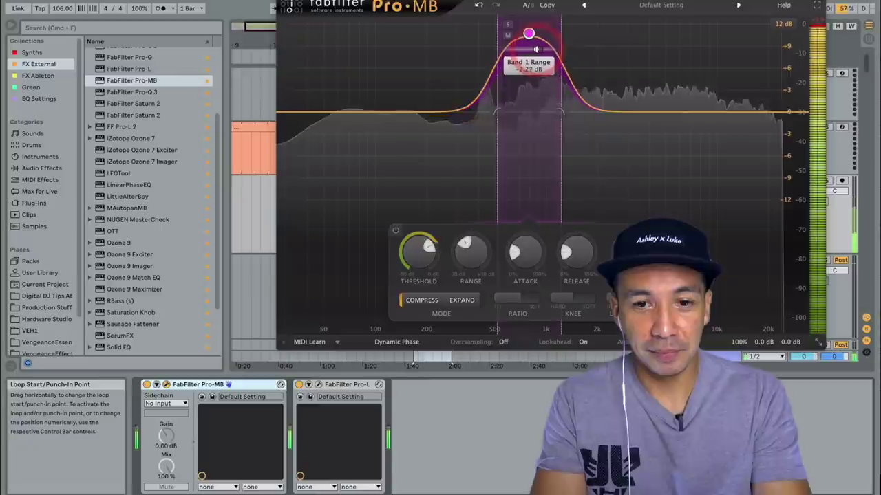
drag(528, 33, 476, 33)
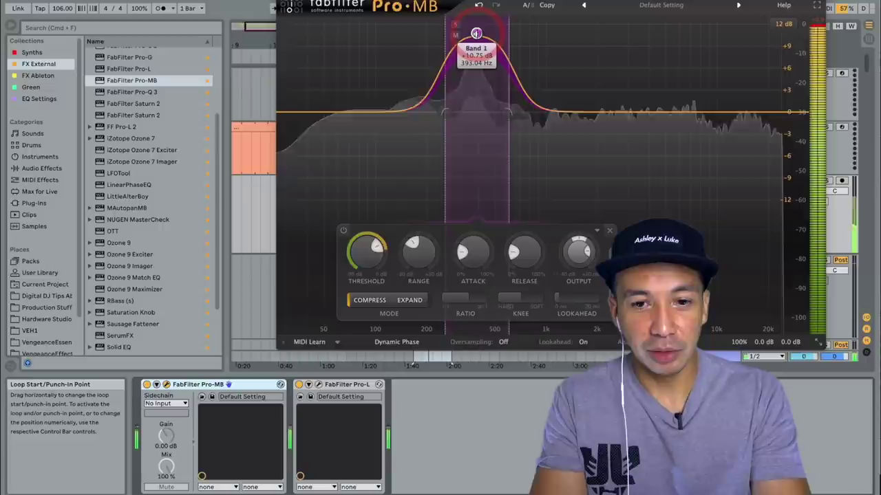
Step: Add a narrow second band boosted by 9.22 dB, shift it above 2541.1 Hz during playback, and set its range to -5.53 dB
click(616, 29)
drag(615, 111, 615, 44)
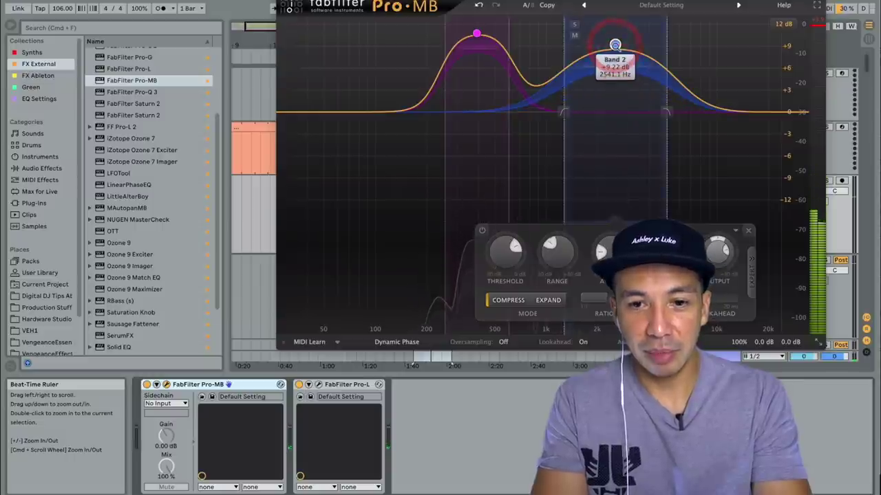
scroll(615, 45, down, 3)
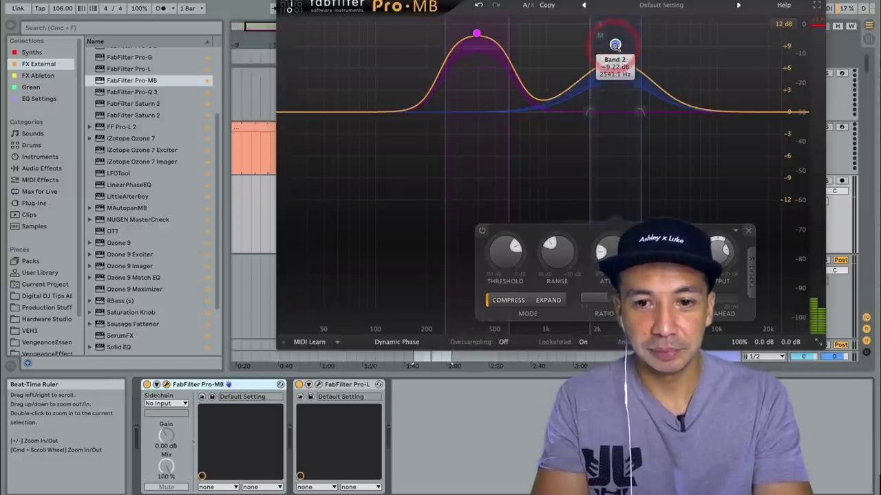
key(space)
drag(615, 44, 653, 45)
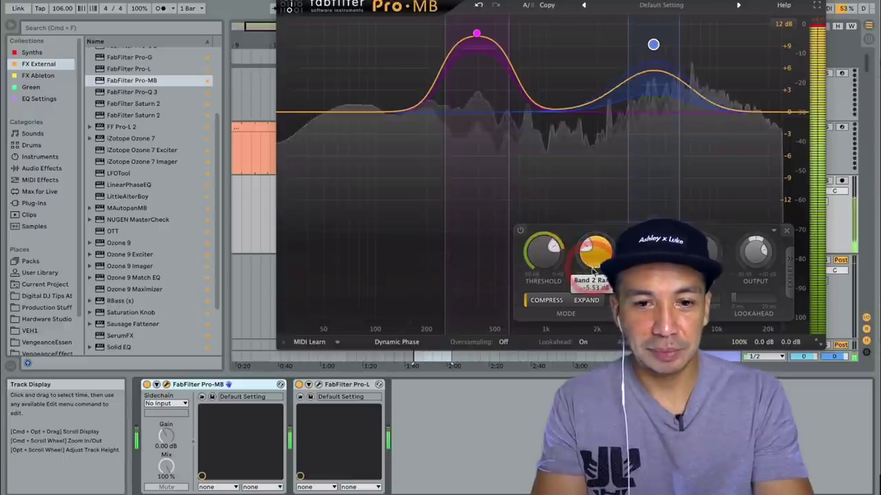
Step: Try Band 1's level at +5.78 dB, and raise it again to about +11 dB
mouse_move(477, 36)
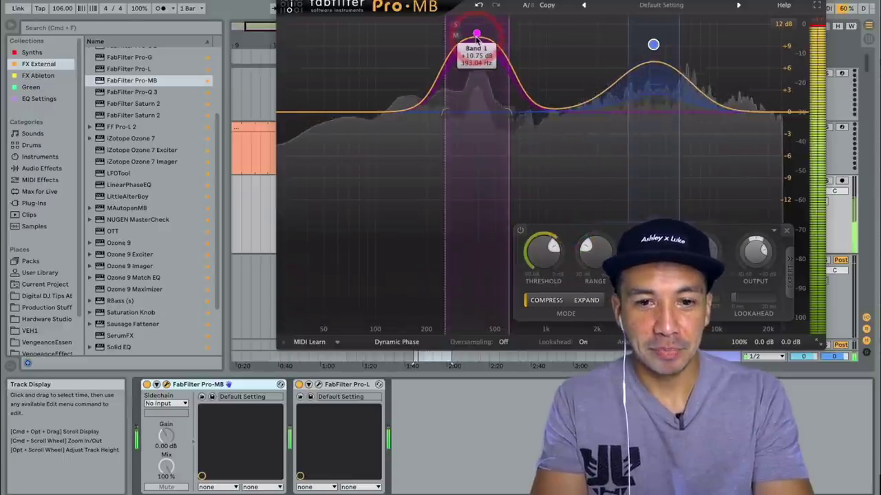
drag(477, 35, 476, 71)
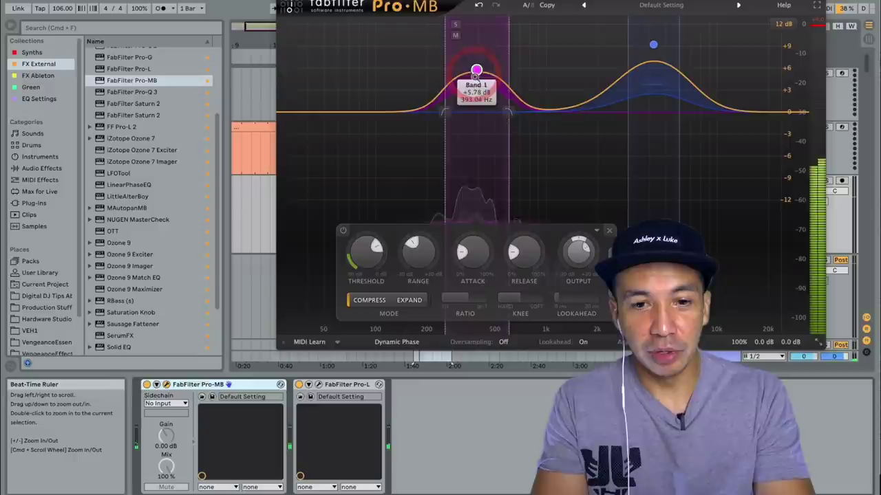
click(712, 278)
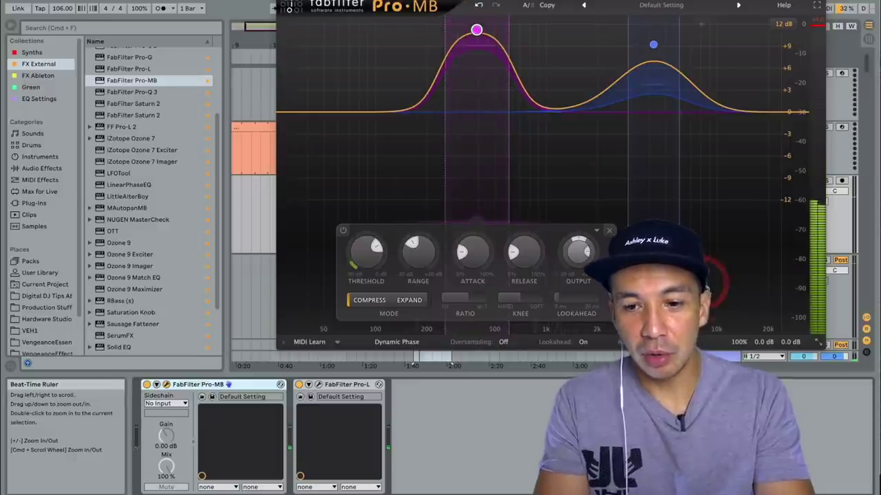
Step: Set Pro-MB's overall mix to 61% and play the track to hear the blended result
mouse_move(736, 343)
drag(738, 343, 739, 357)
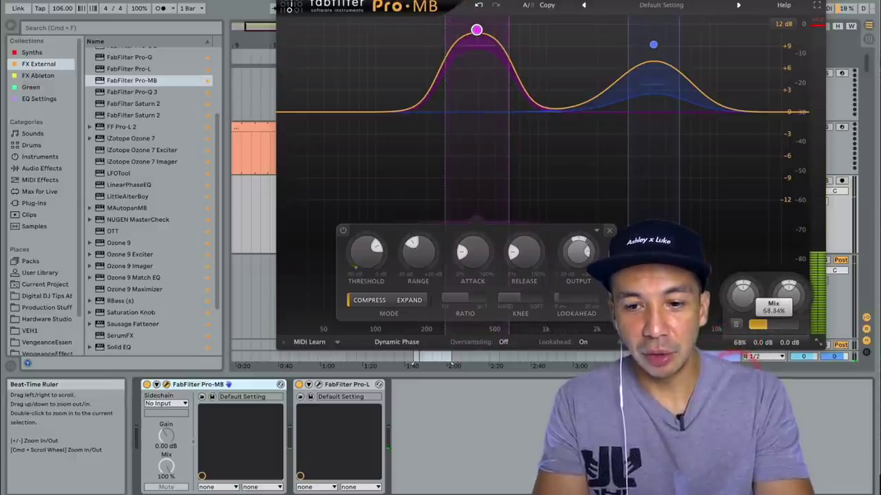
key(space)
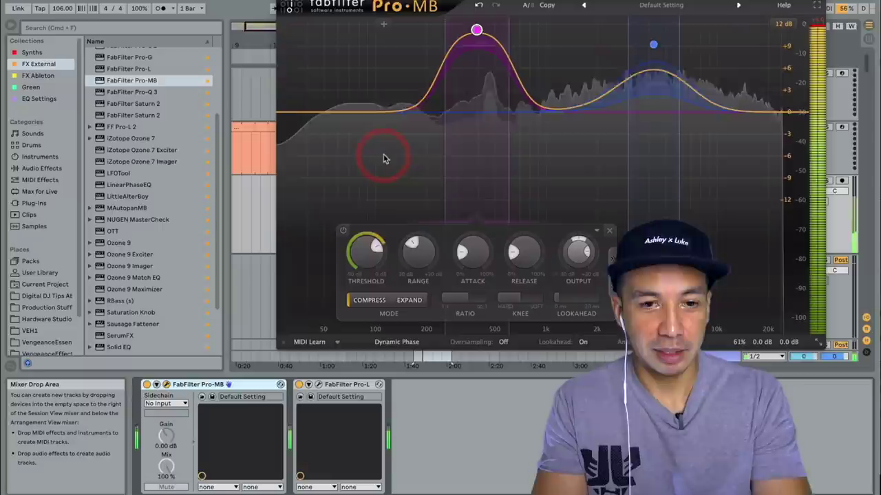
key(space)
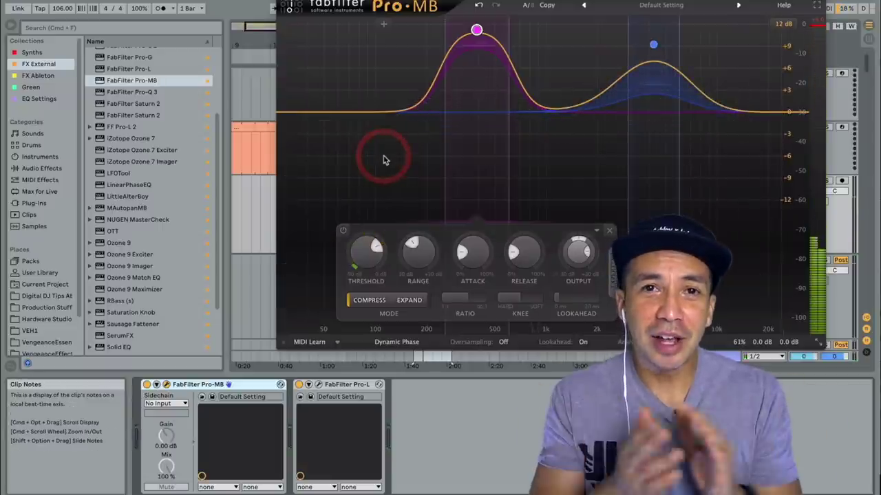